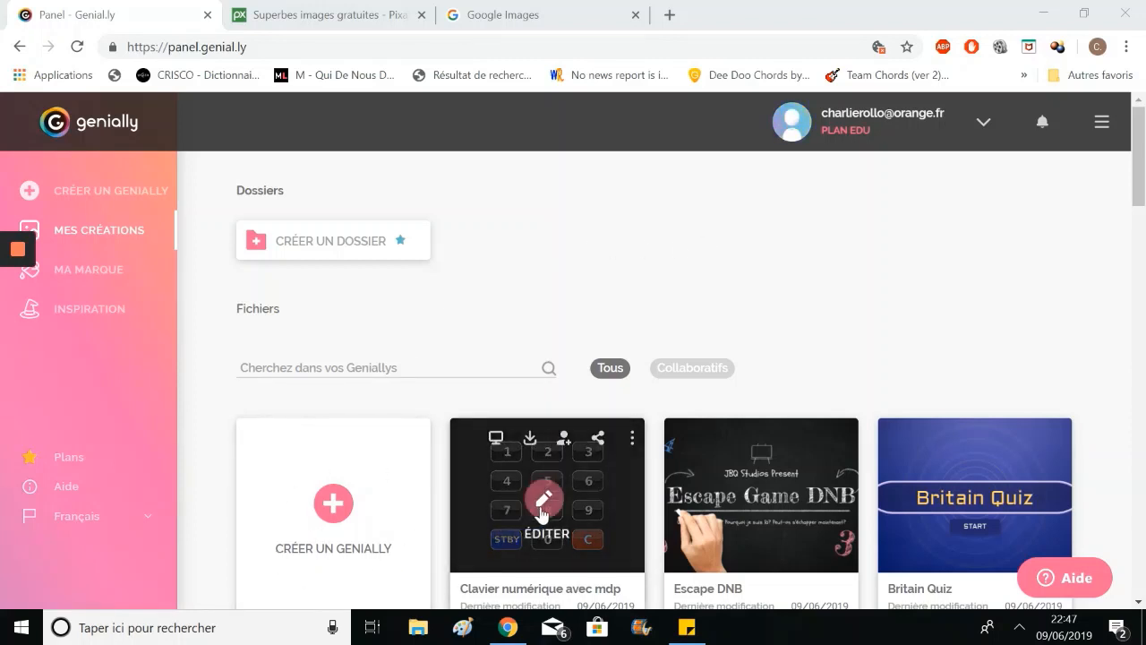
Step: Open the "Clavier numérique avec mdp" creation for editing and show its list of pages
{"action": "left_click", "coordinate": [543, 509]}
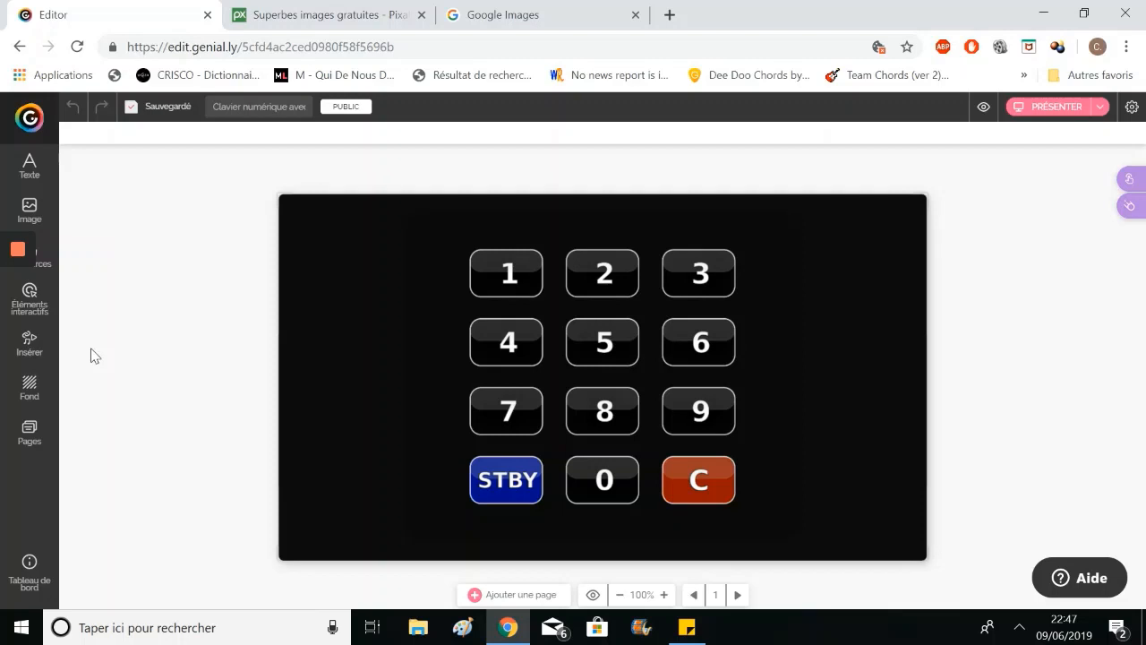
{"action": "left_click", "coordinate": [37, 441]}
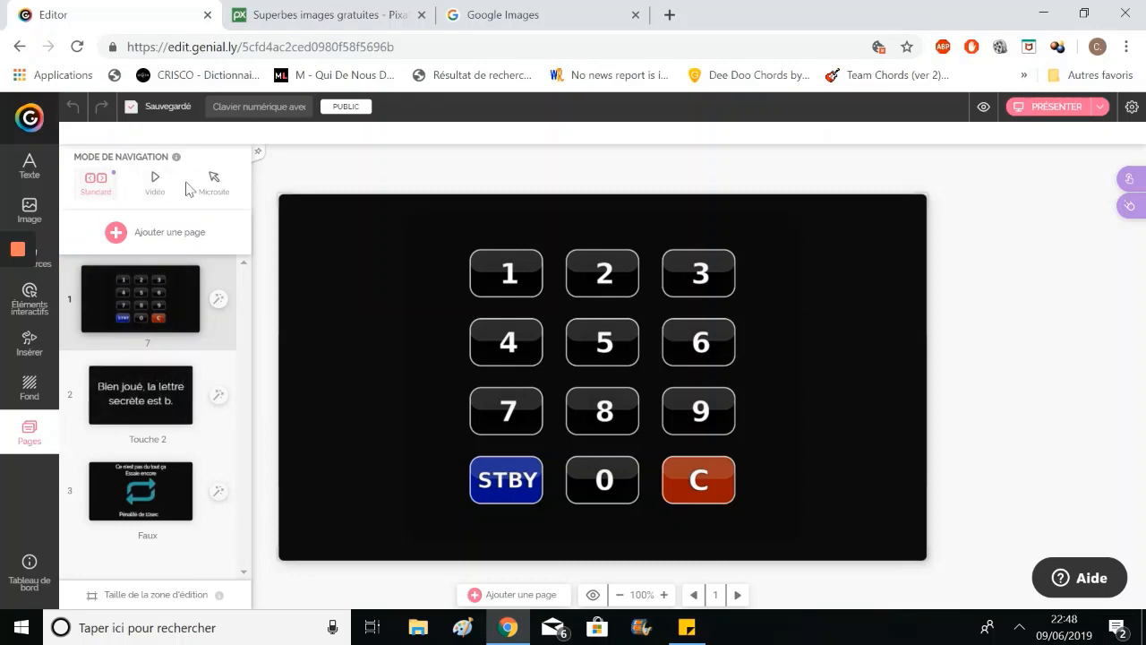
Step: Preview the pages in standard navigation and set the navigation mode to Microsite
{"action": "left_click", "coordinate": [985, 108]}
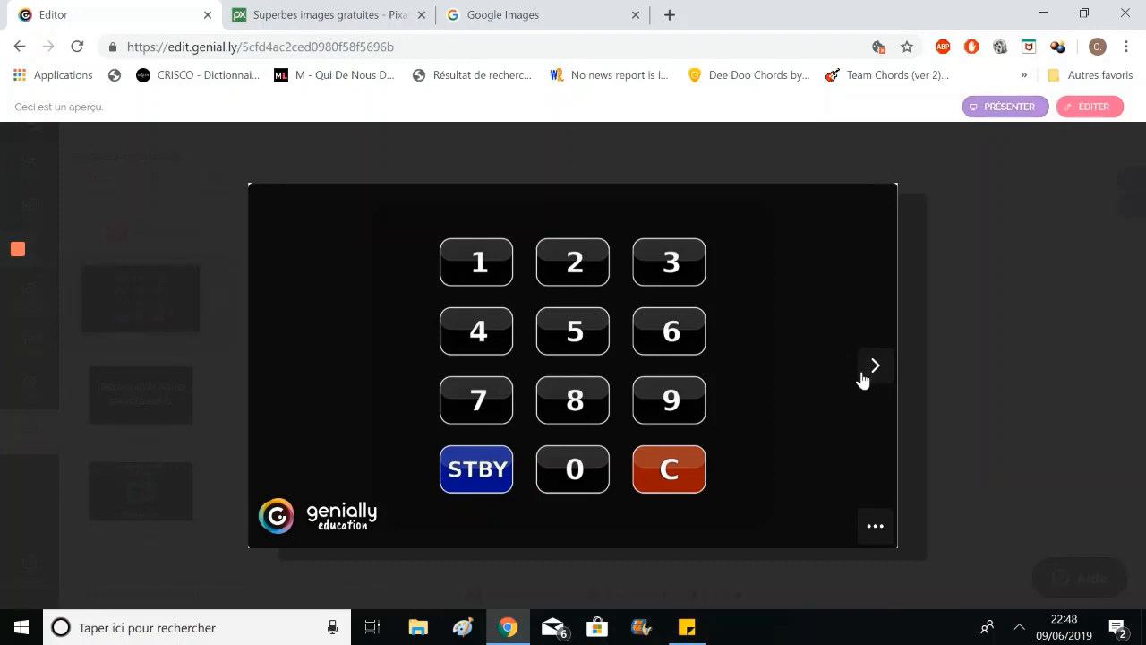
{"action": "left_click", "coordinate": [874, 371]}
{"action": "left_click", "coordinate": [875, 375]}
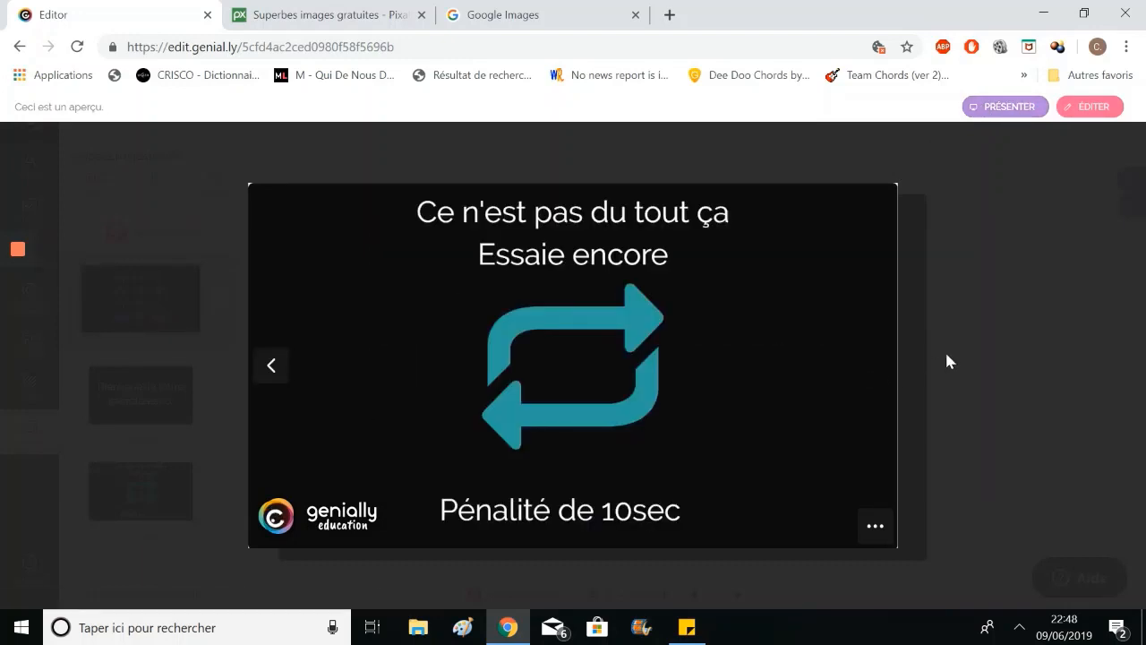
{"action": "left_click", "coordinate": [958, 360]}
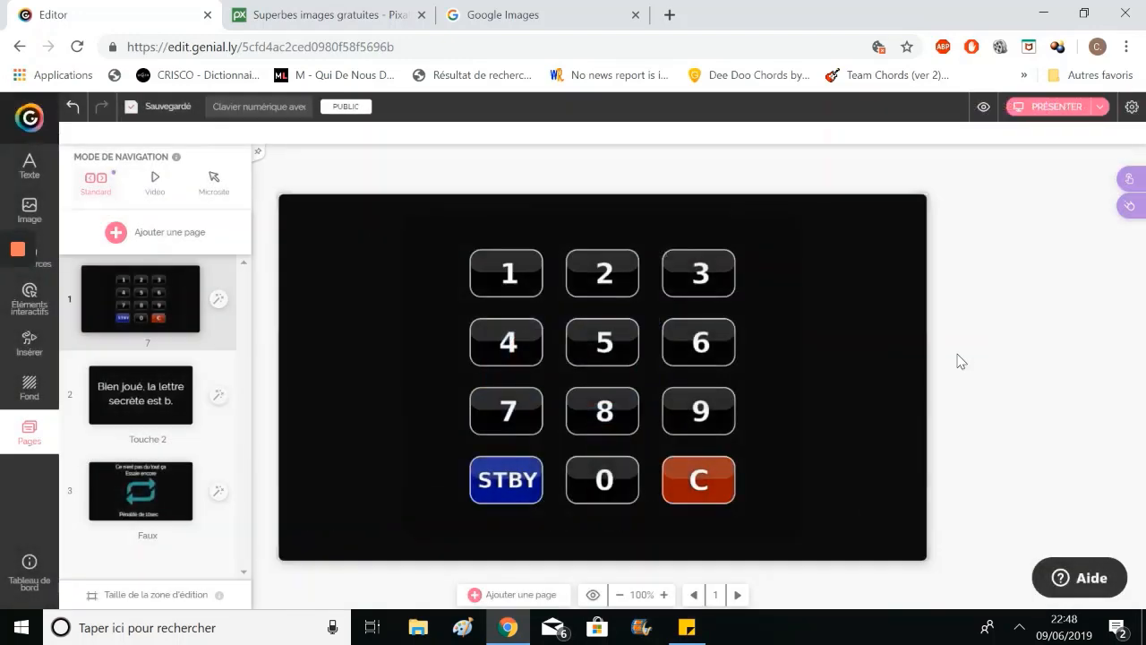
{"action": "left_click", "coordinate": [195, 193]}
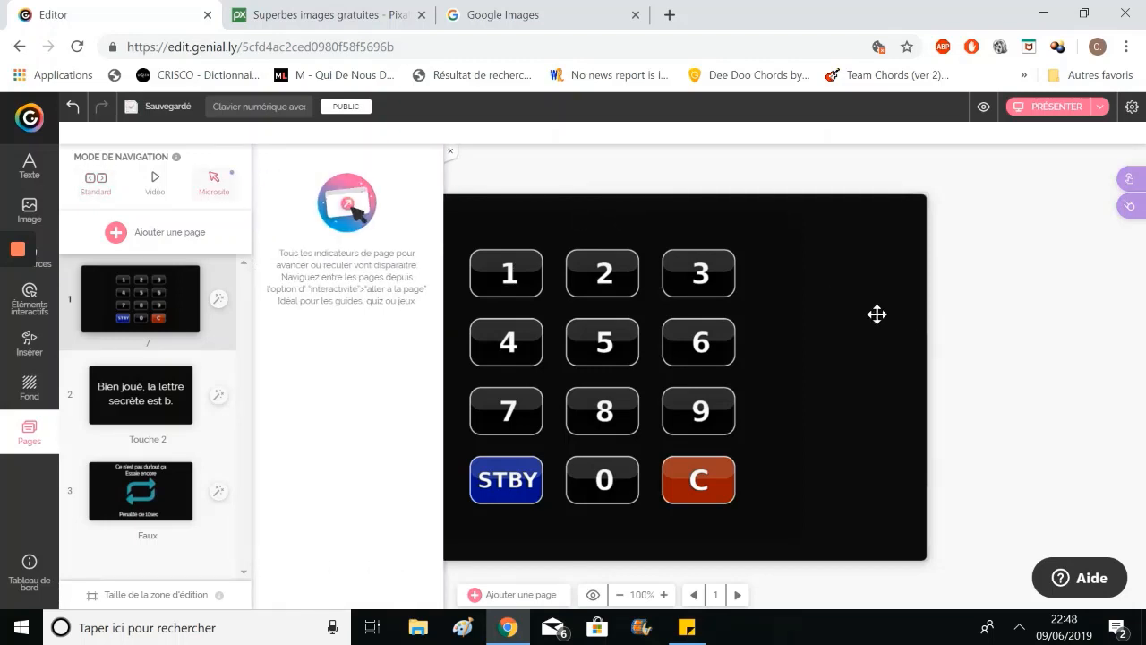
Step: Add an invisible interactive zone on page 1 and size it to cover the whole keypad
{"action": "left_click", "coordinate": [36, 315]}
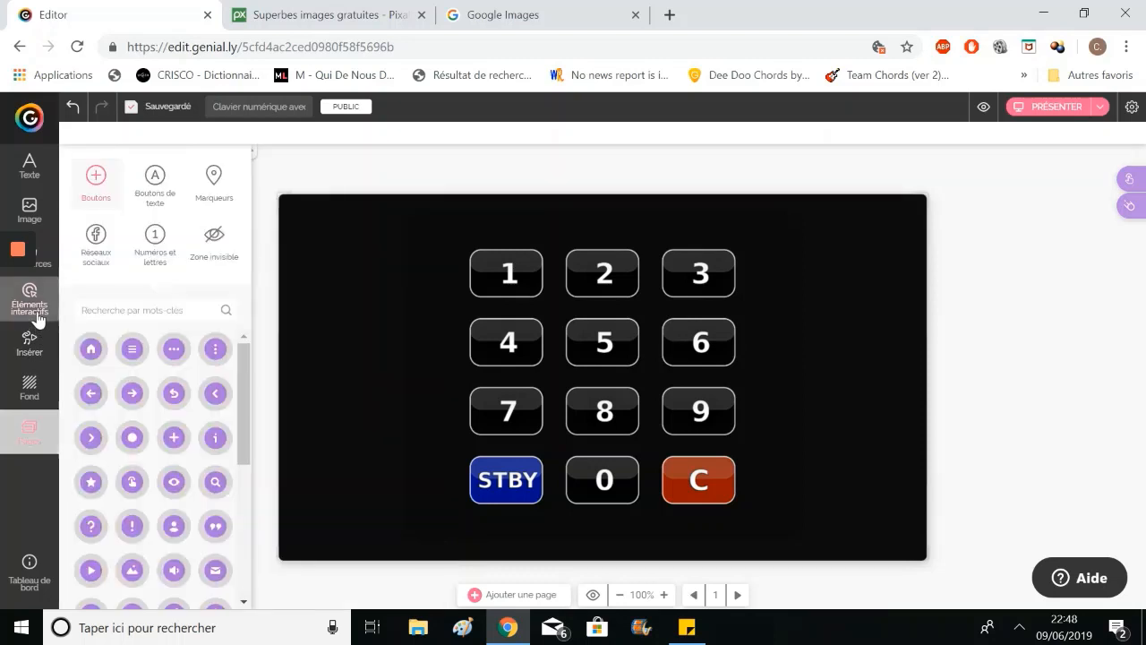
{"action": "left_click", "coordinate": [216, 249]}
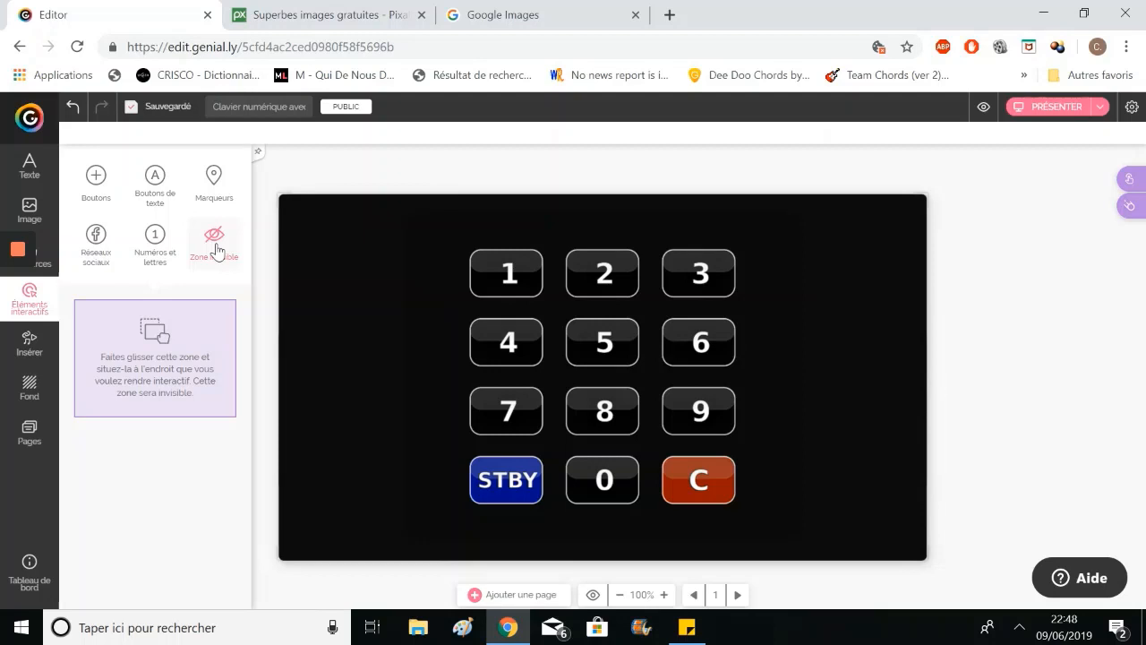
{"action": "left_click", "coordinate": [191, 366]}
{"action": "left_click_drag", "start_coordinate": [576, 317], "coordinate": [746, 288]}
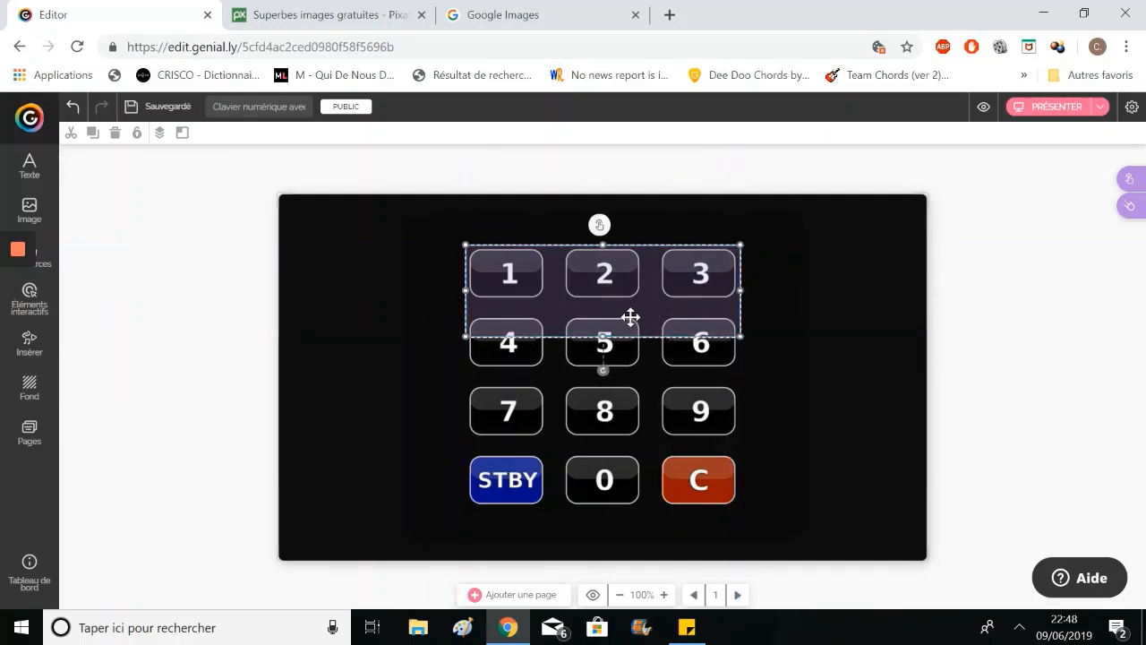
{"action": "left_click_drag", "start_coordinate": [602, 337], "coordinate": [603, 507]}
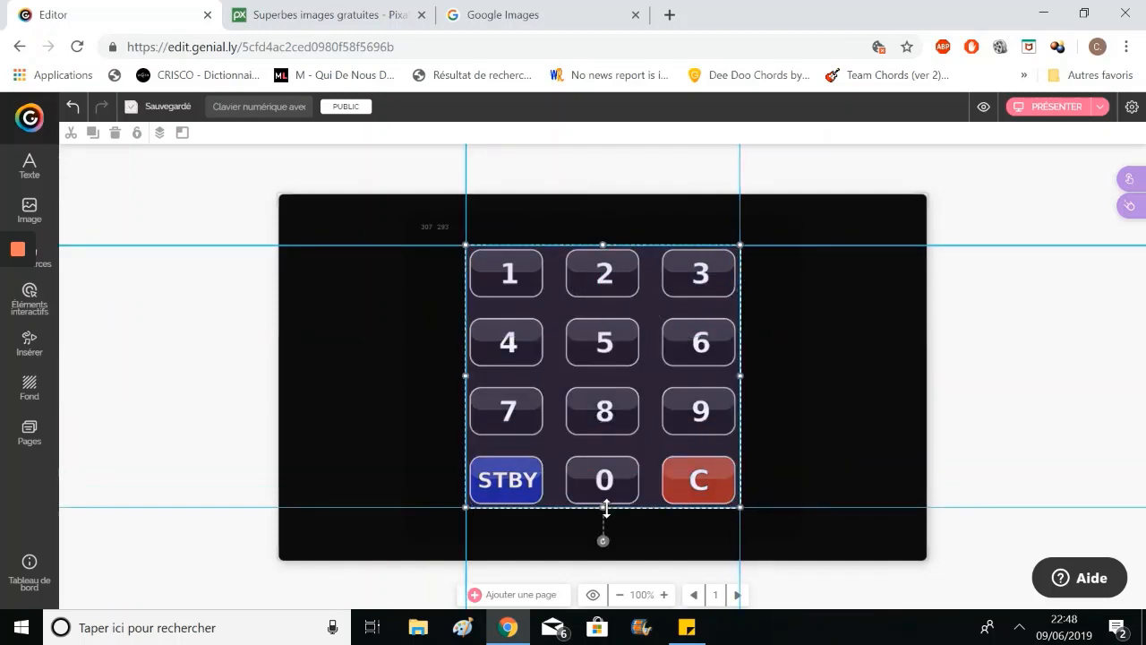
Step: Give the zone covering the whole keypad a go-to-page interactivity leading to the "Faux" page and save it
{"action": "left_click", "coordinate": [600, 225]}
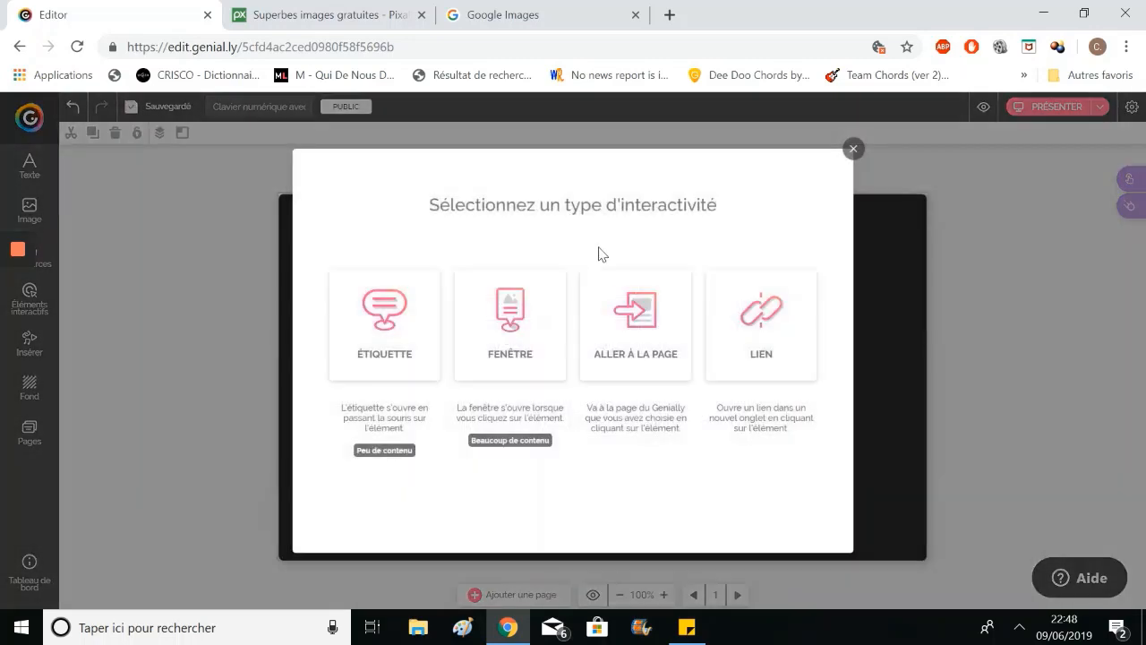
{"action": "left_click", "coordinate": [587, 300]}
{"action": "left_click", "coordinate": [529, 297]}
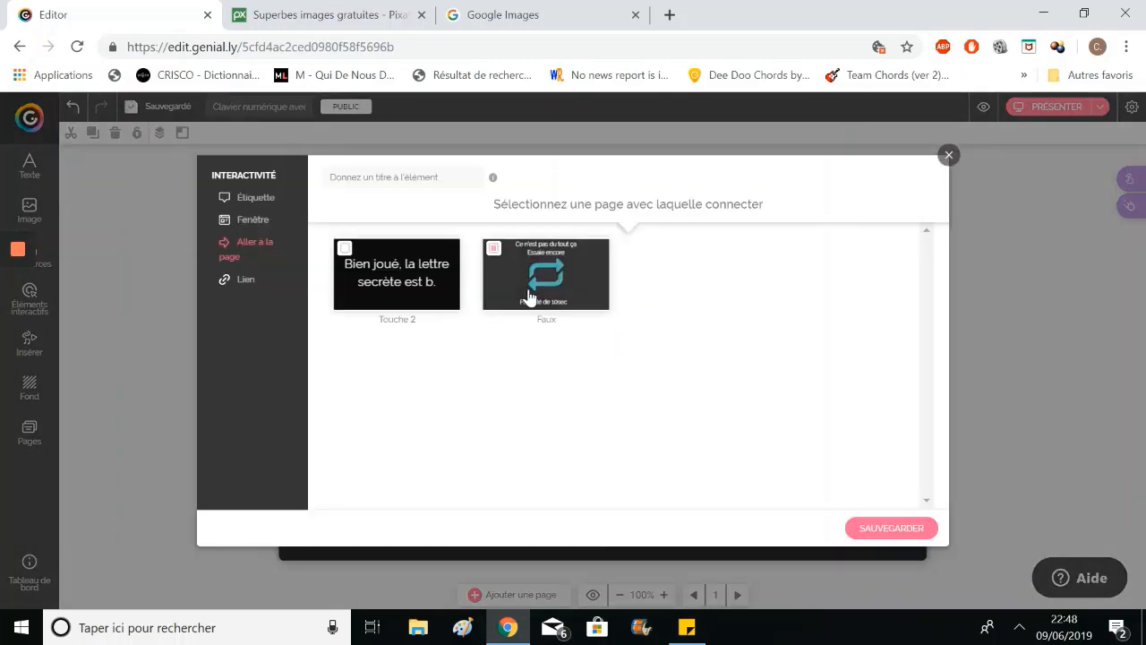
{"action": "left_click", "coordinate": [861, 527]}
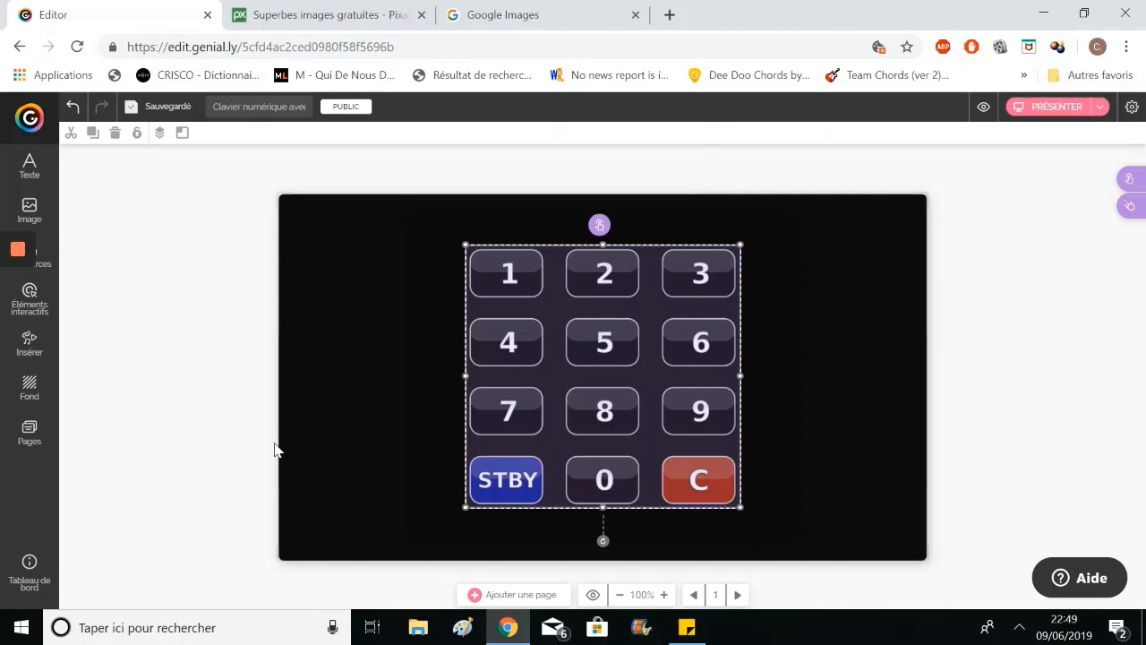
Step: Duplicate the keypad page three times, placing the copies after the original
{"action": "left_click", "coordinate": [31, 452]}
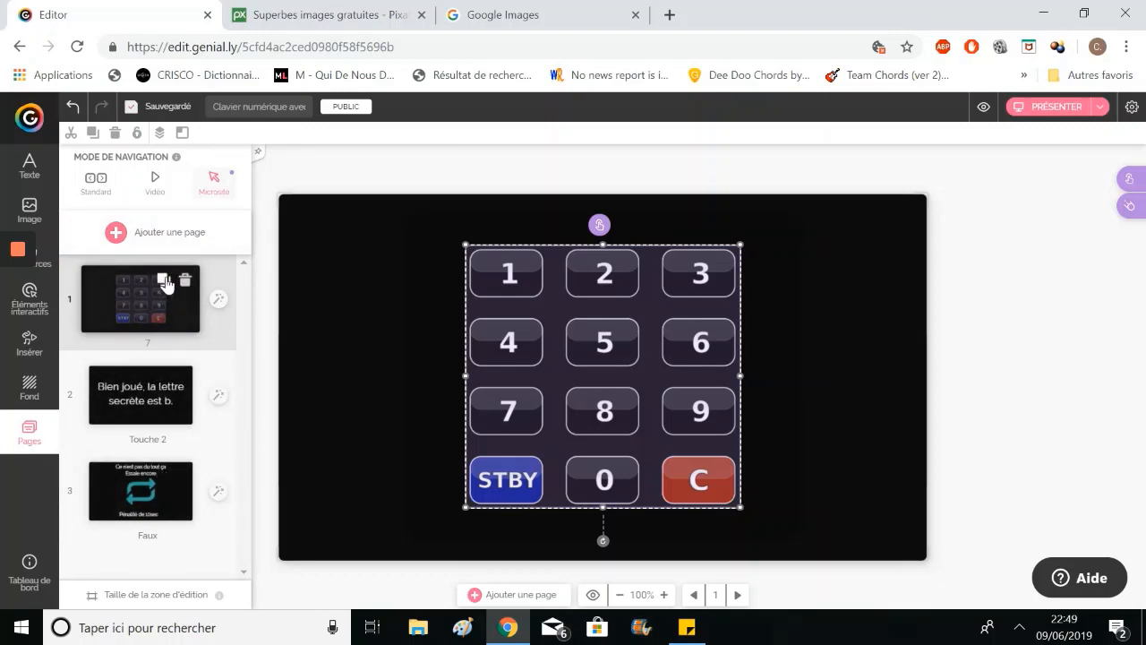
{"action": "left_click", "coordinate": [163, 282]}
{"action": "left_click", "coordinate": [164, 394]}
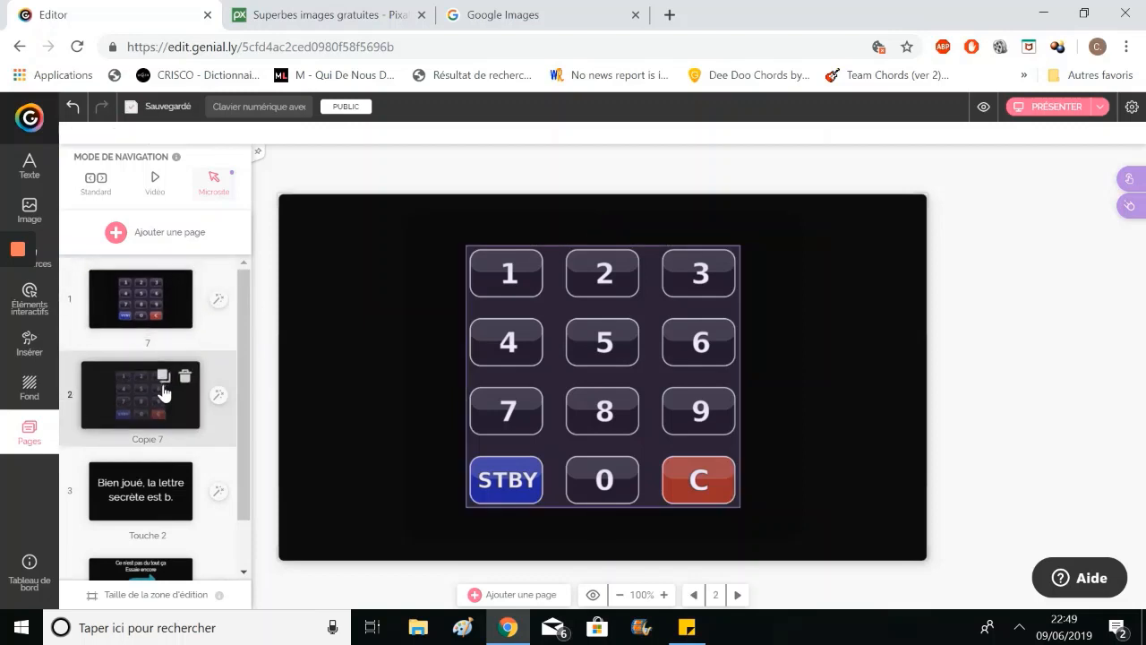
{"action": "left_click", "coordinate": [162, 376]}
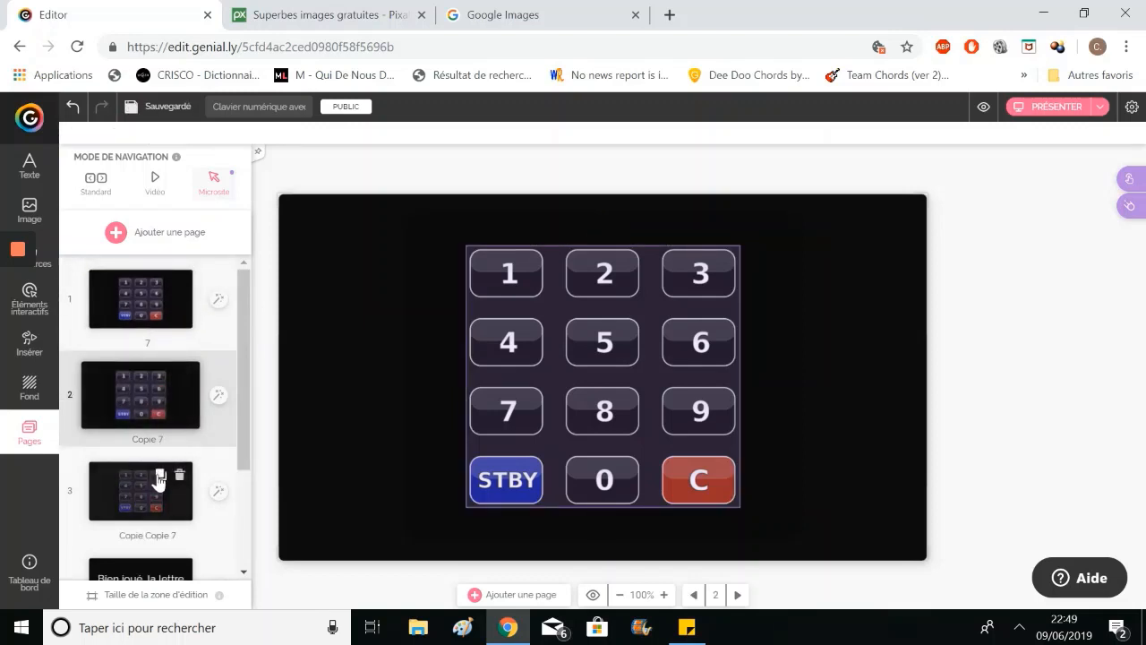
{"action": "left_click", "coordinate": [158, 475]}
Step: Rename the three copied keypad pages 2, 8 and 5, in that order
{"action": "left_click", "coordinate": [155, 438]}
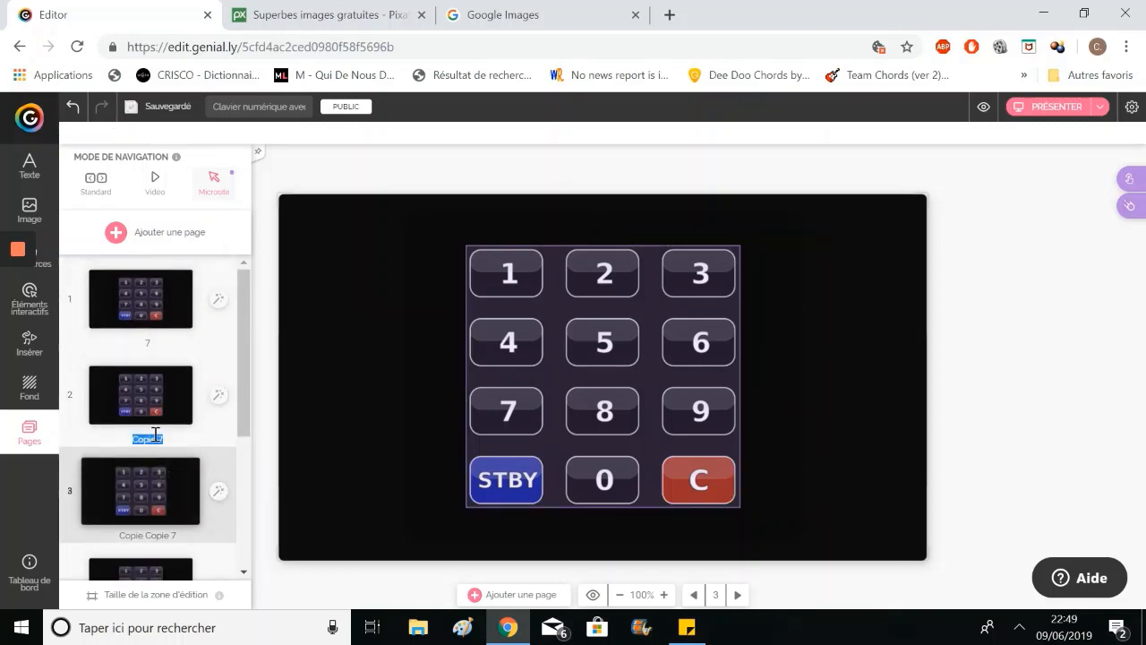
{"action": "type", "text": "2"}
{"action": "scroll", "coordinate": [152, 430], "scroll_direction": "down", "scroll_amount": 2}
{"action": "left_click", "coordinate": [150, 423]}
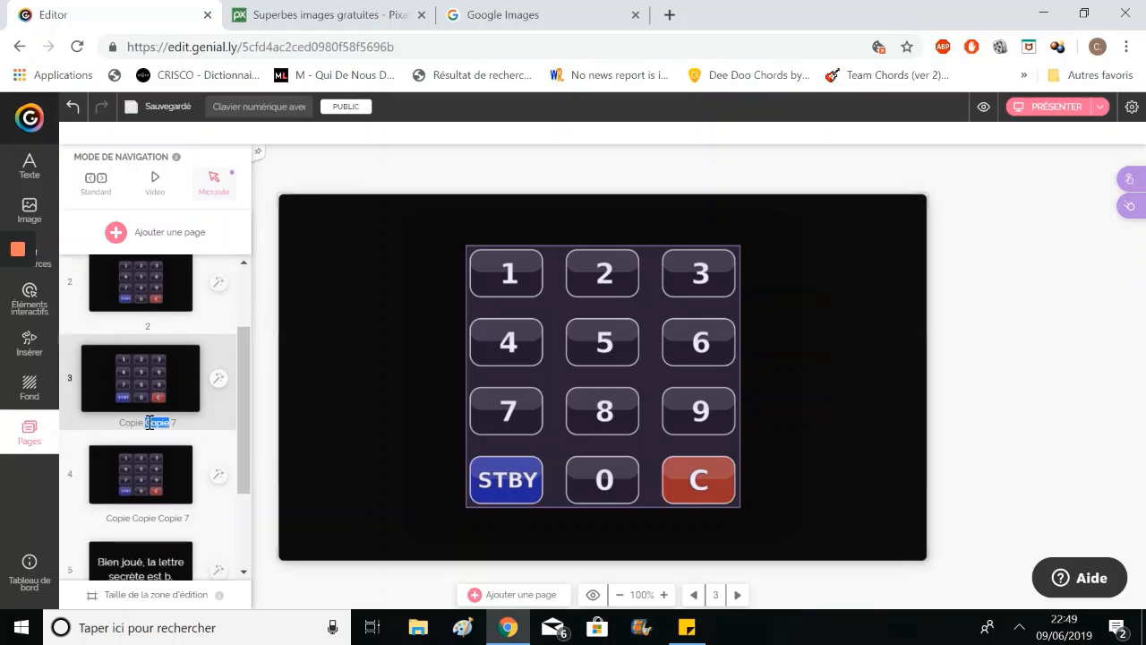
{"action": "type", "text": "8"}
{"action": "left_click", "coordinate": [146, 519]}
{"action": "type", "text": "5"}
{"action": "scroll", "coordinate": [211, 517], "scroll_direction": "up", "scroll_amount": 2}
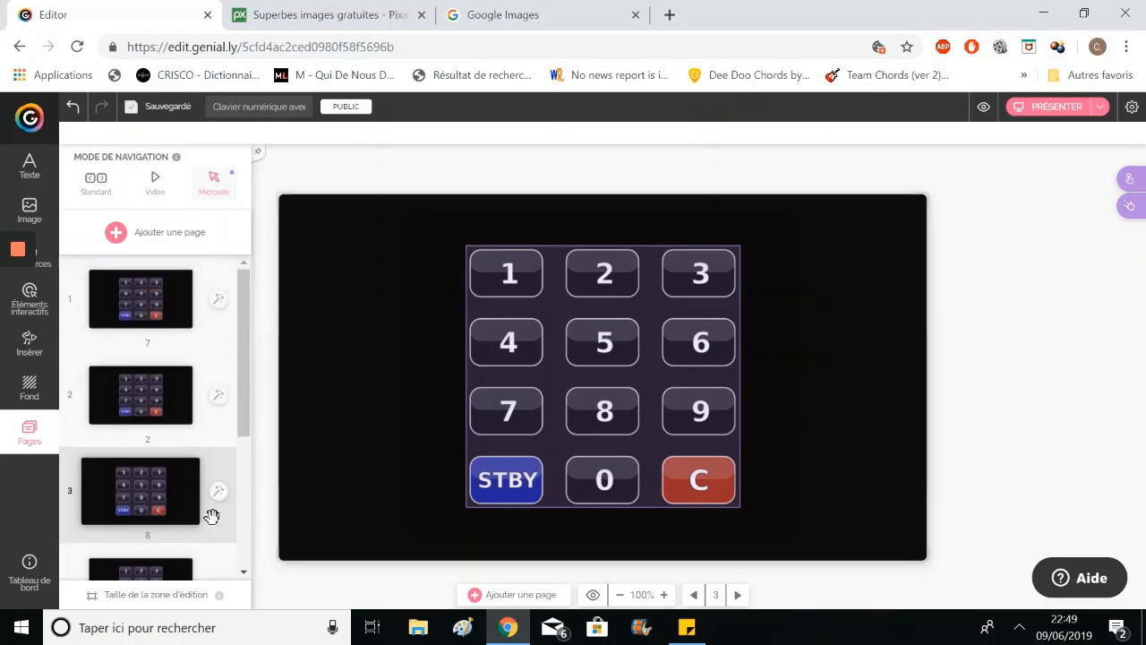
Step: Add an invisible interactive zone on the first page and fit it over the 7 key
{"action": "left_click", "coordinate": [183, 315]}
{"action": "left_click", "coordinate": [40, 314]}
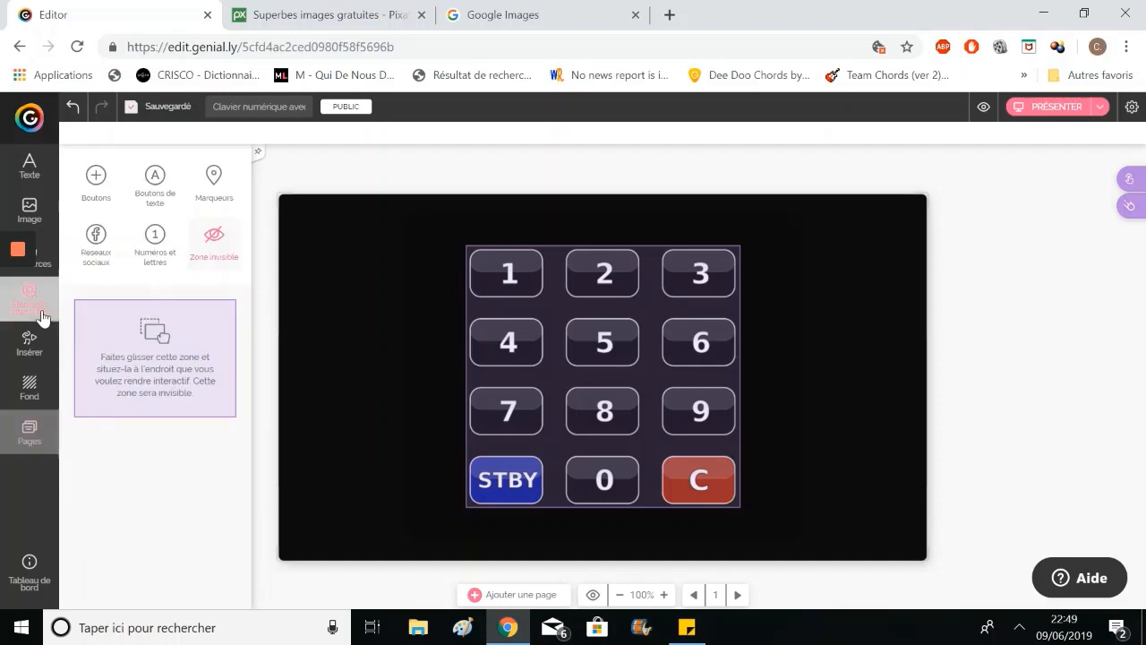
{"action": "left_click", "coordinate": [134, 358]}
{"action": "left_click_drag", "start_coordinate": [610, 376], "coordinate": [537, 391]}
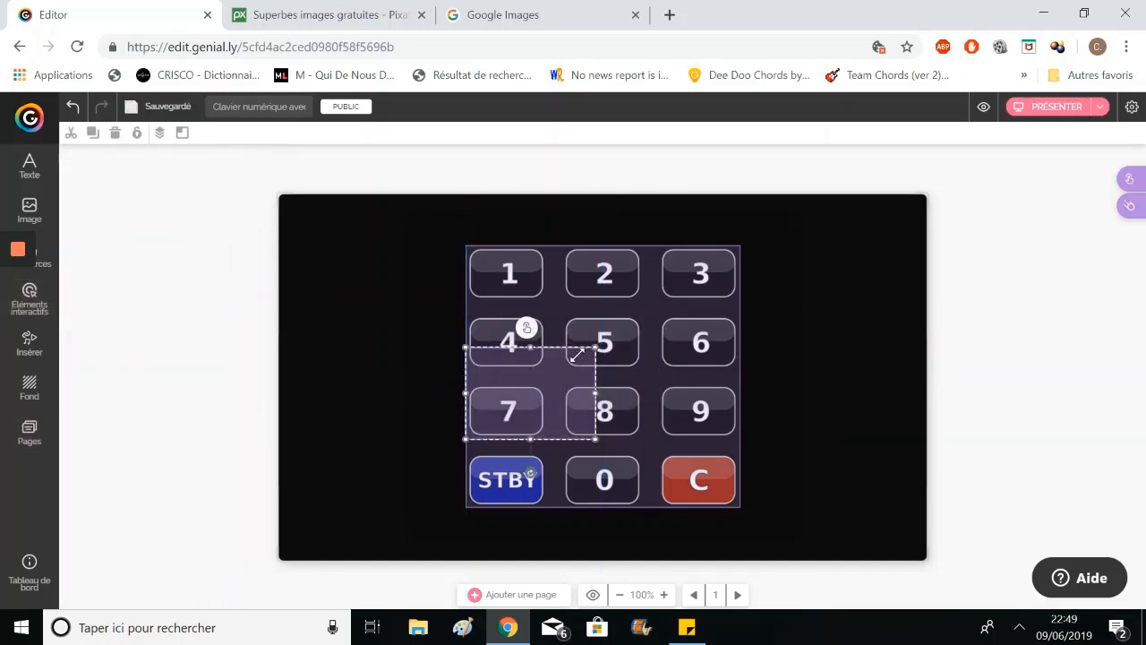
{"action": "left_click_drag", "start_coordinate": [578, 354], "coordinate": [542, 385]}
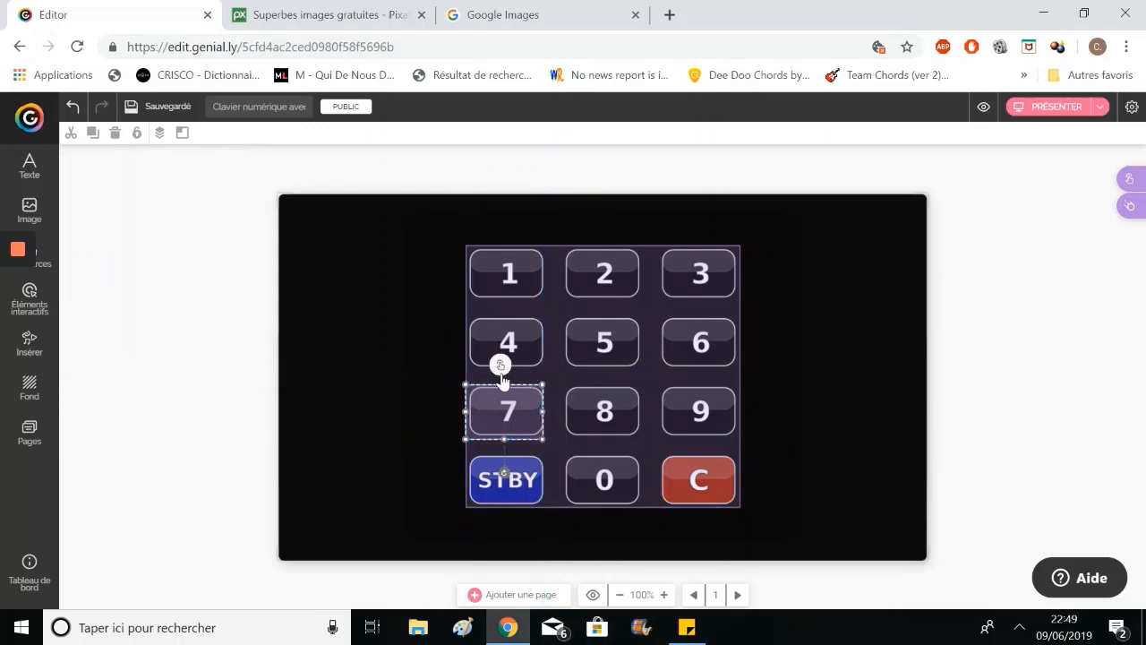
Step: Give the zone over the 7 key a go-to-page interactivity leading to page "2" and save it
{"action": "left_click", "coordinate": [502, 364]}
{"action": "left_click", "coordinate": [627, 300]}
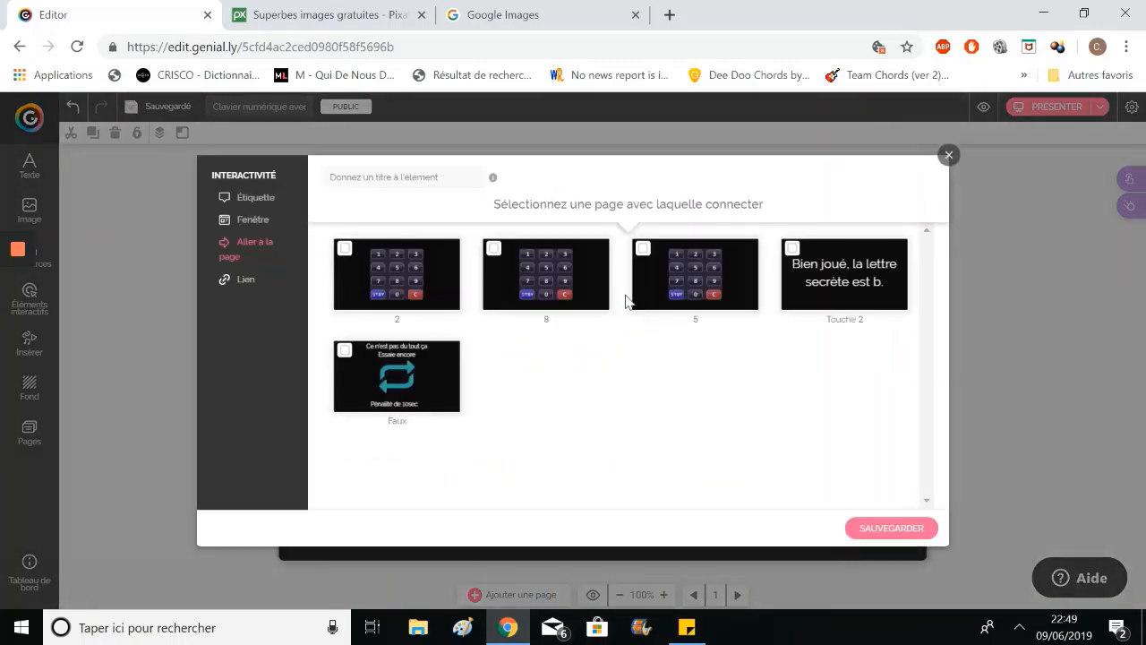
{"action": "left_click", "coordinate": [420, 259]}
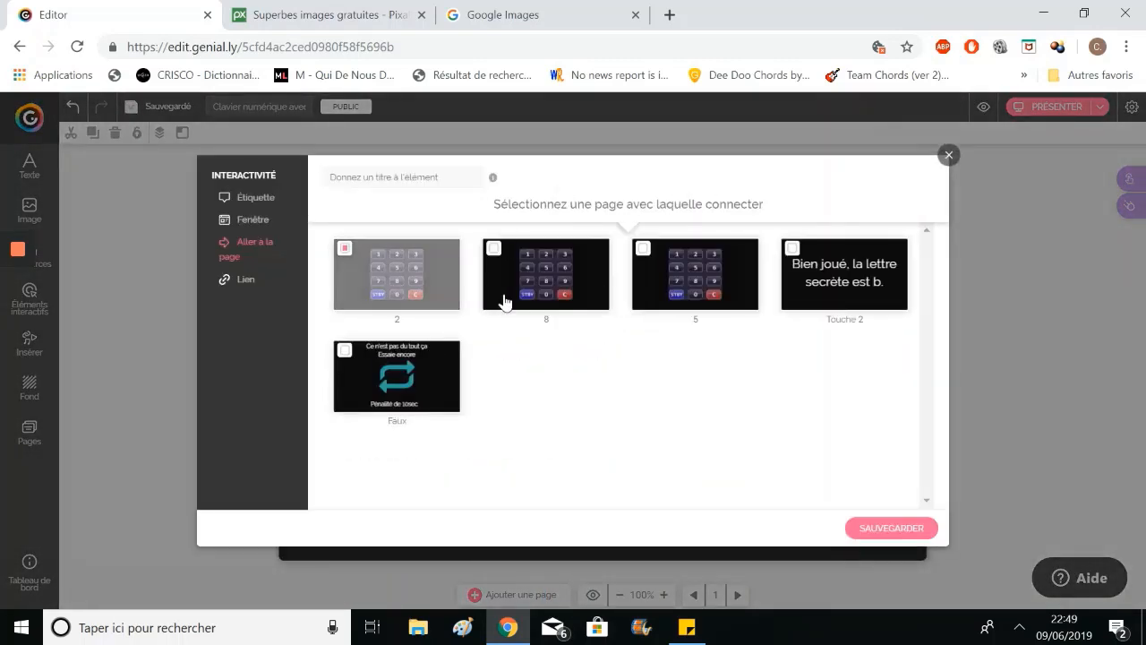
{"action": "left_click", "coordinate": [875, 528]}
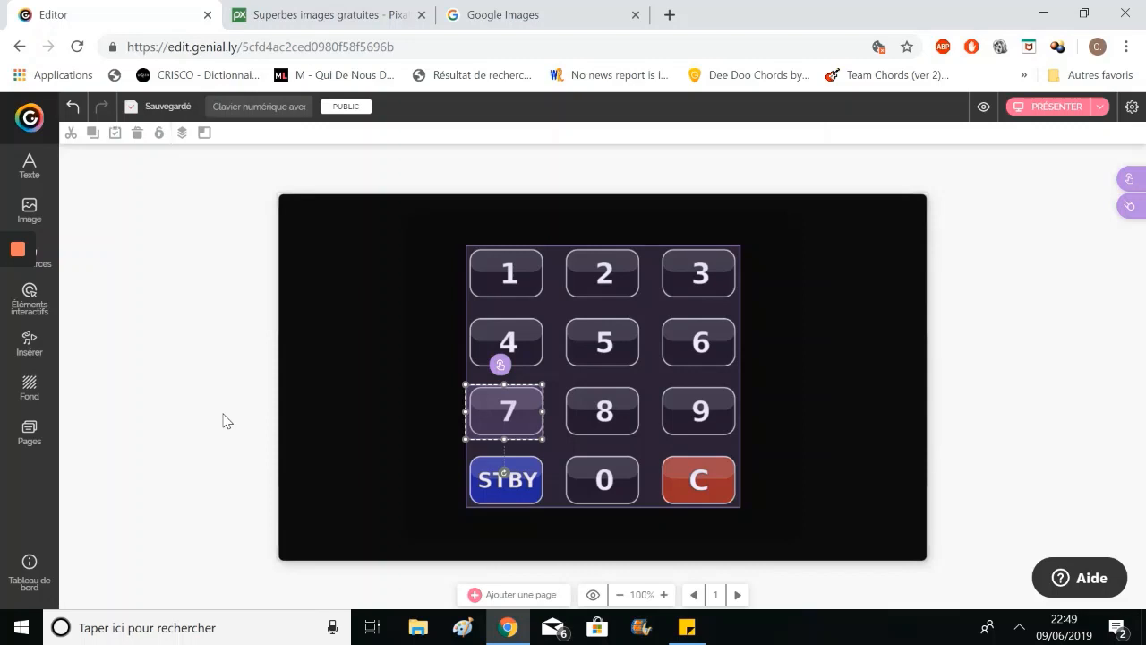
Step: Copy the 7 key's invisible zone to page "2" and place it over the 2 key
{"action": "left_click", "coordinate": [16, 437]}
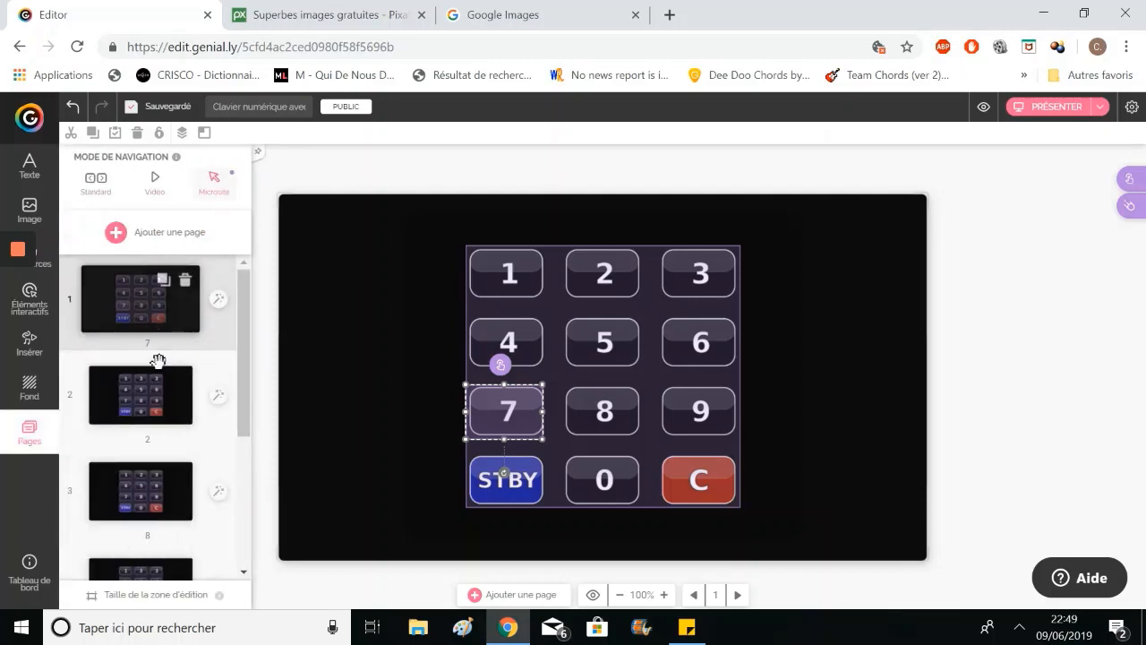
{"action": "left_click", "coordinate": [140, 409]}
{"action": "left_click", "coordinate": [408, 529]}
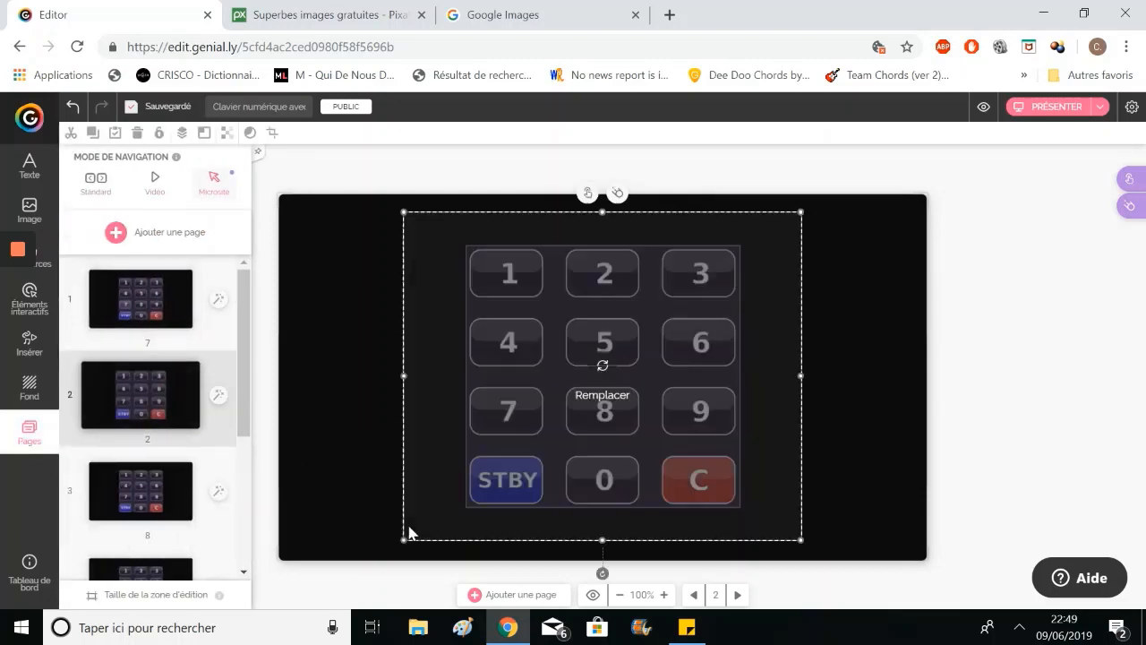
{"action": "left_click", "coordinate": [266, 510]}
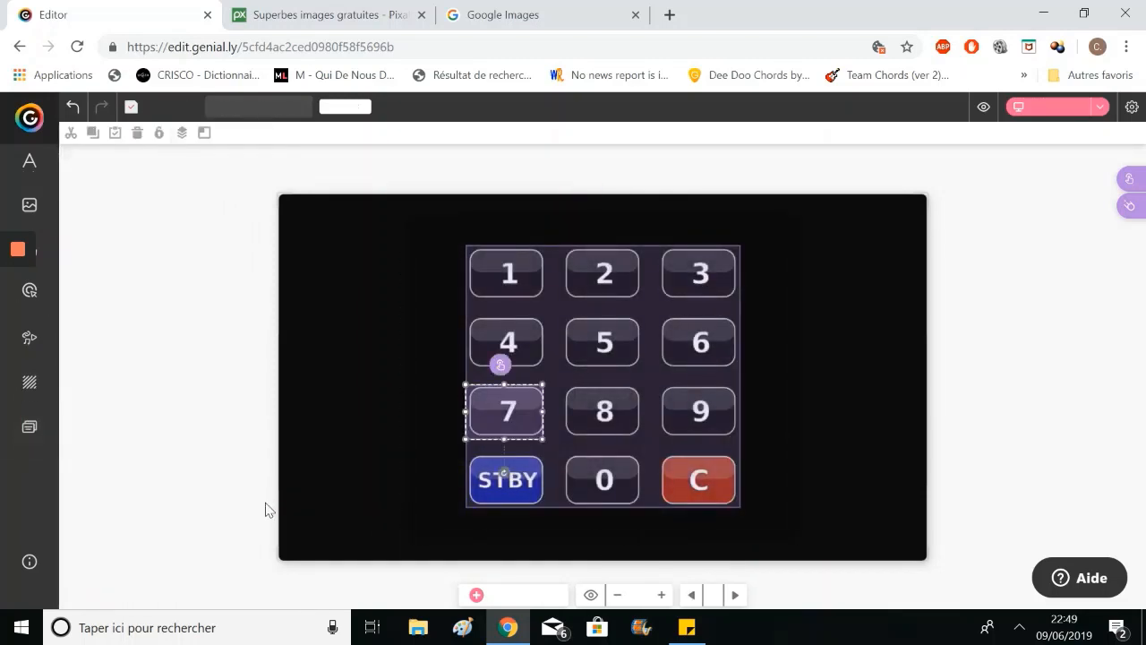
{"action": "left_click", "coordinate": [491, 428]}
{"action": "left_click_drag", "start_coordinate": [510, 414], "coordinate": [606, 273]}
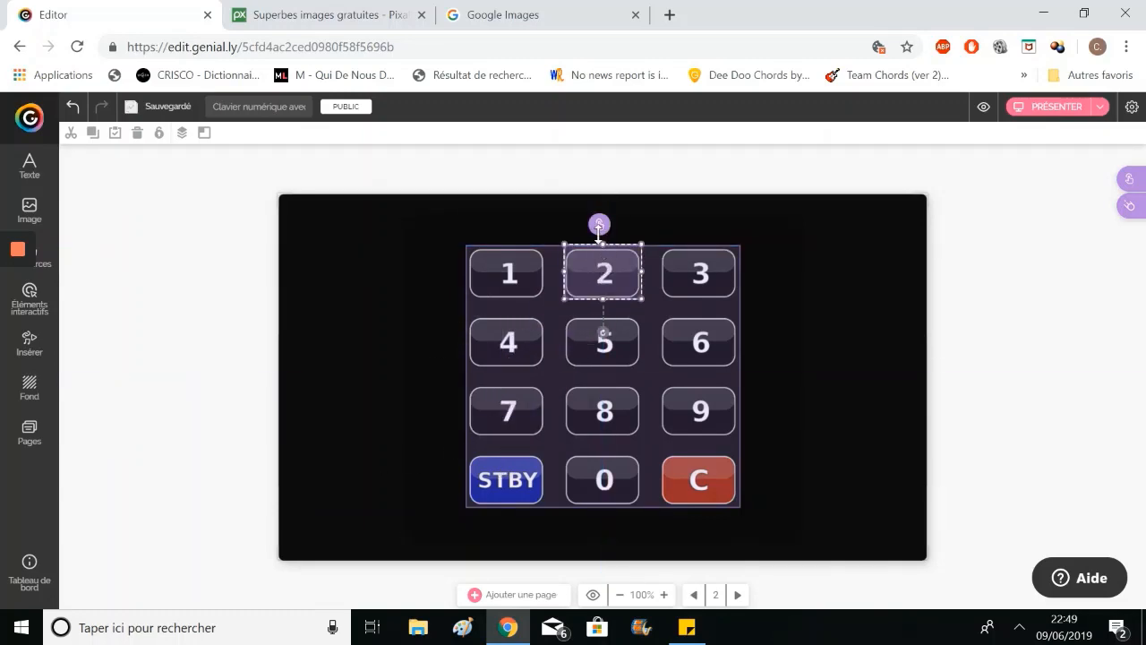
Step: Set the zone over the 2 key to lead to page "8" and save it
{"action": "left_click", "coordinate": [599, 225]}
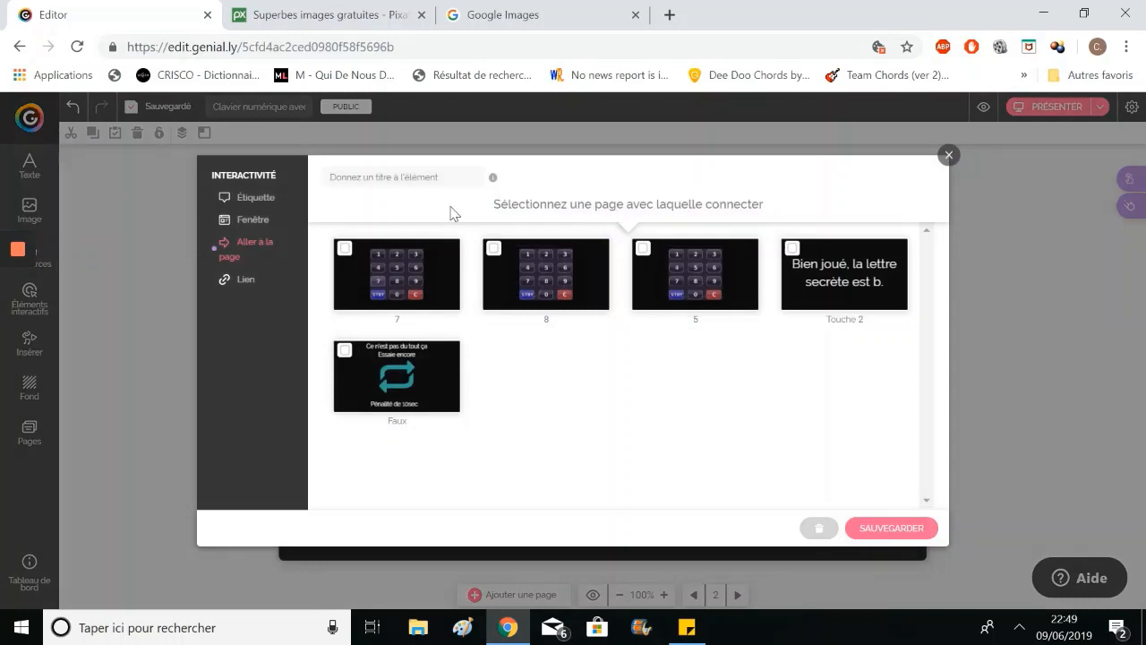
{"action": "left_click", "coordinate": [565, 292]}
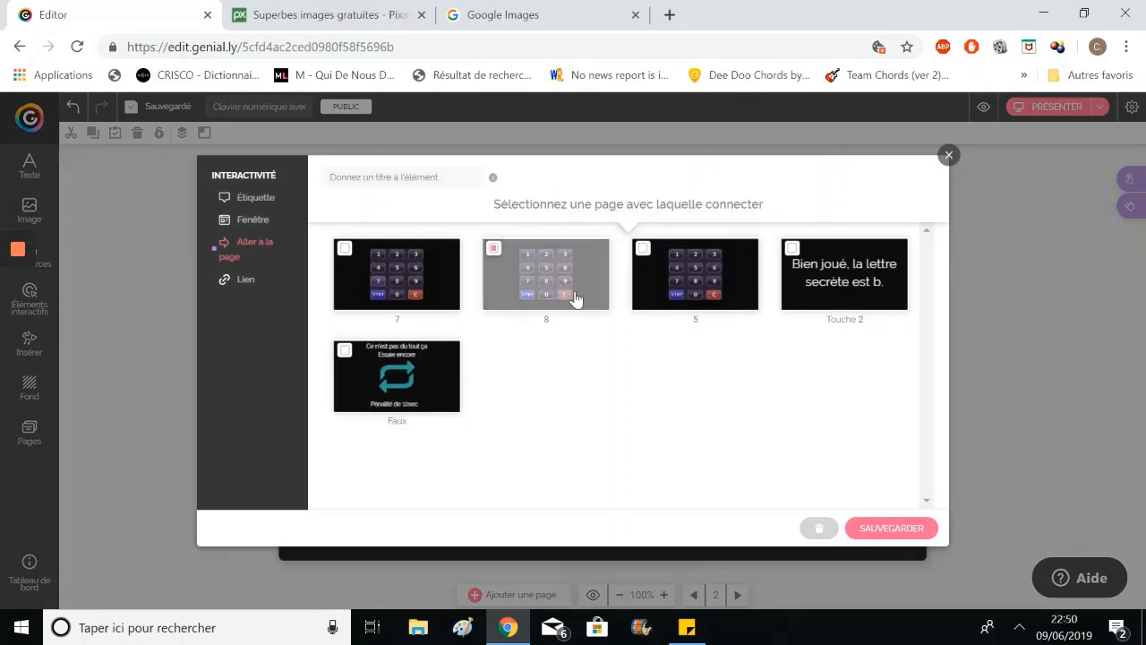
{"action": "left_click", "coordinate": [887, 529]}
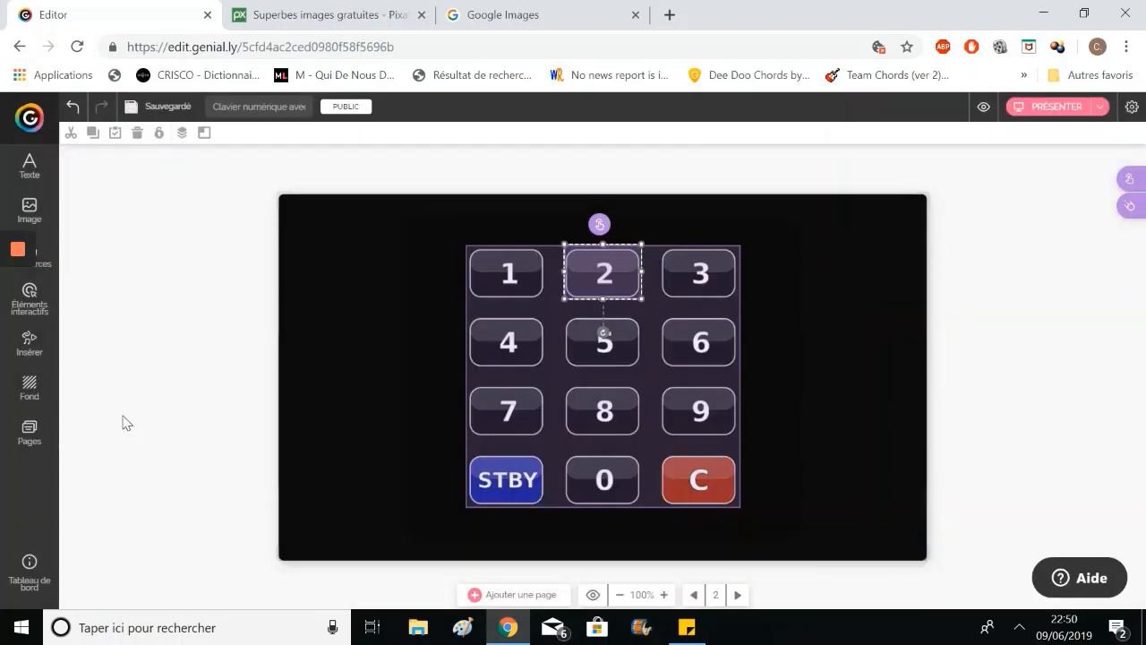
Step: Copy the invisible zone to page "8" and place it over the 8 key
{"action": "left_click", "coordinate": [30, 432]}
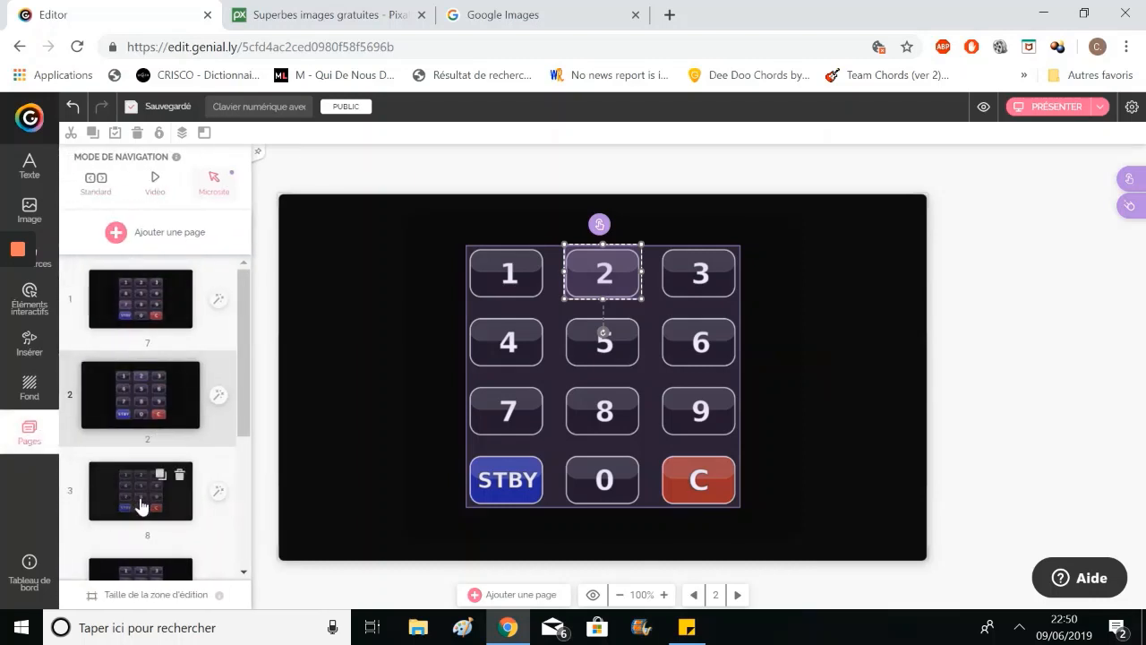
{"action": "left_click", "coordinate": [138, 506]}
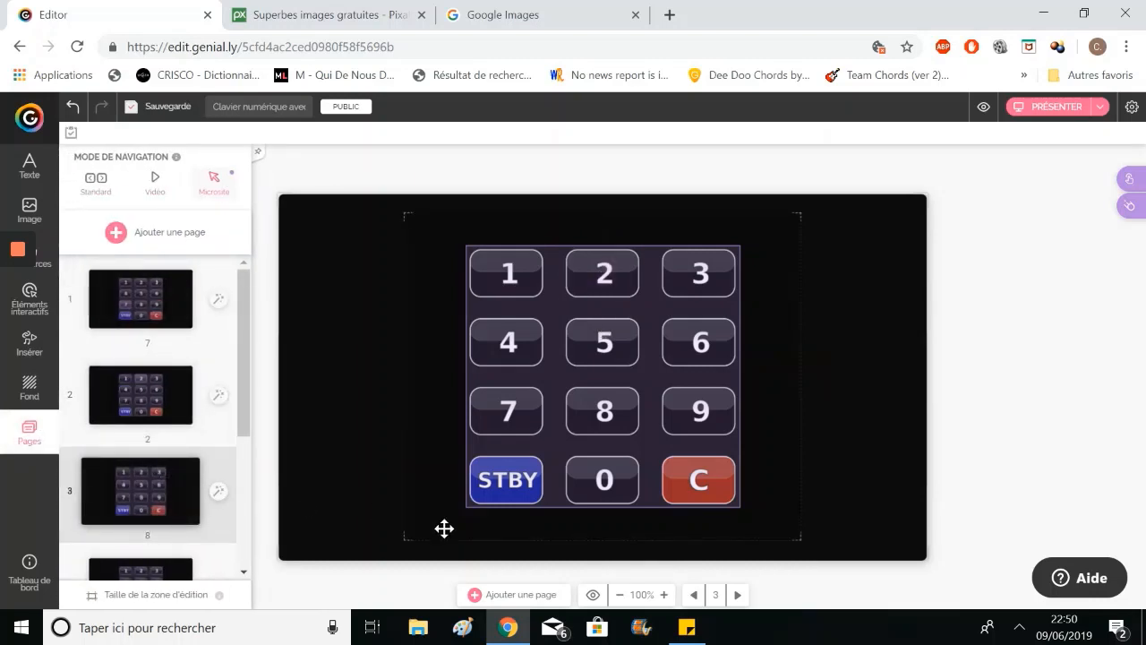
{"action": "left_click", "coordinate": [507, 410]}
{"action": "left_click_drag", "start_coordinate": [507, 408], "coordinate": [603, 410]}
Step: Set the zone over the 8 key to lead to page "5" and save it
{"action": "left_click", "coordinate": [600, 367]}
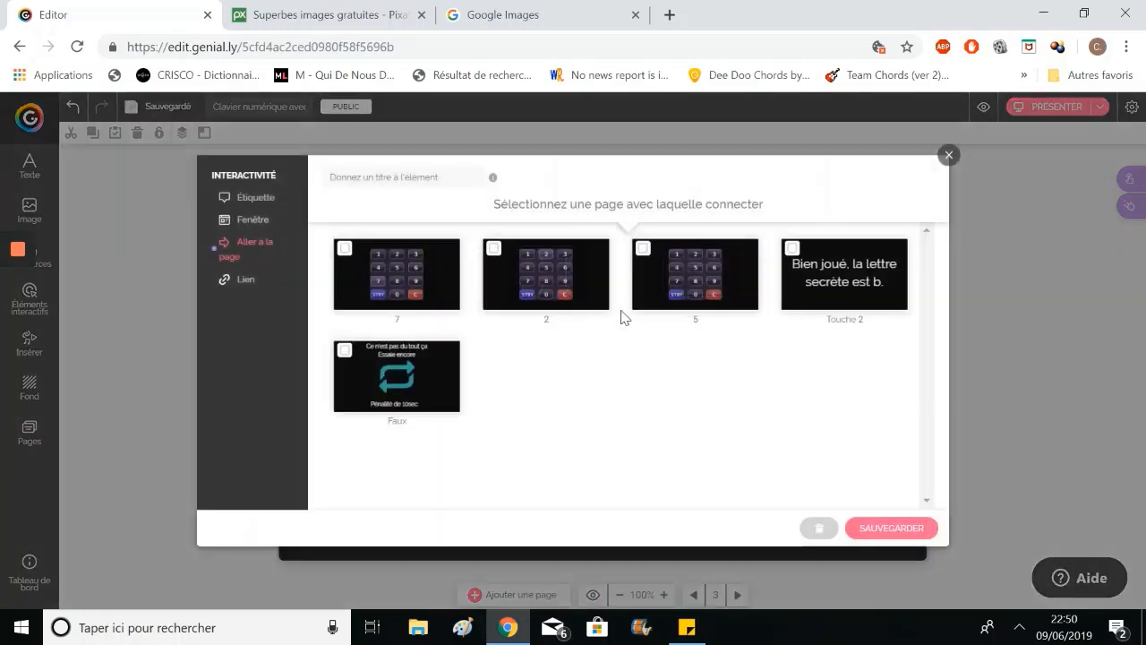
{"action": "left_click", "coordinate": [671, 290]}
{"action": "left_click", "coordinate": [898, 529]}
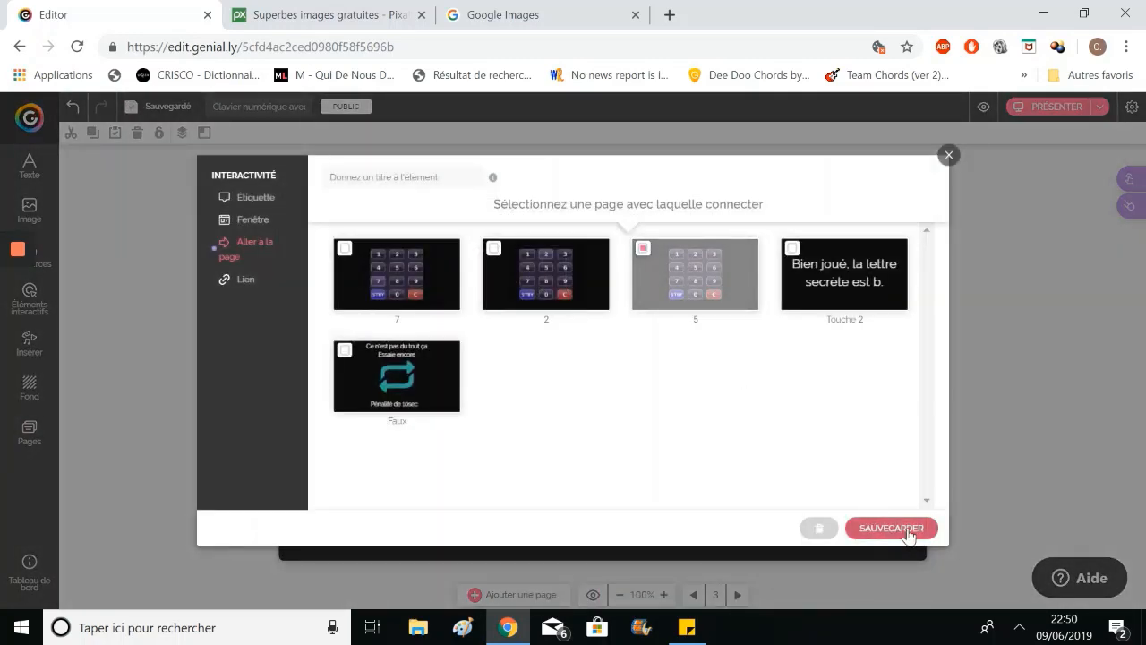
Step: Paste the invisible zone on page "5" and place it over the 5 key
{"action": "left_click", "coordinate": [40, 439]}
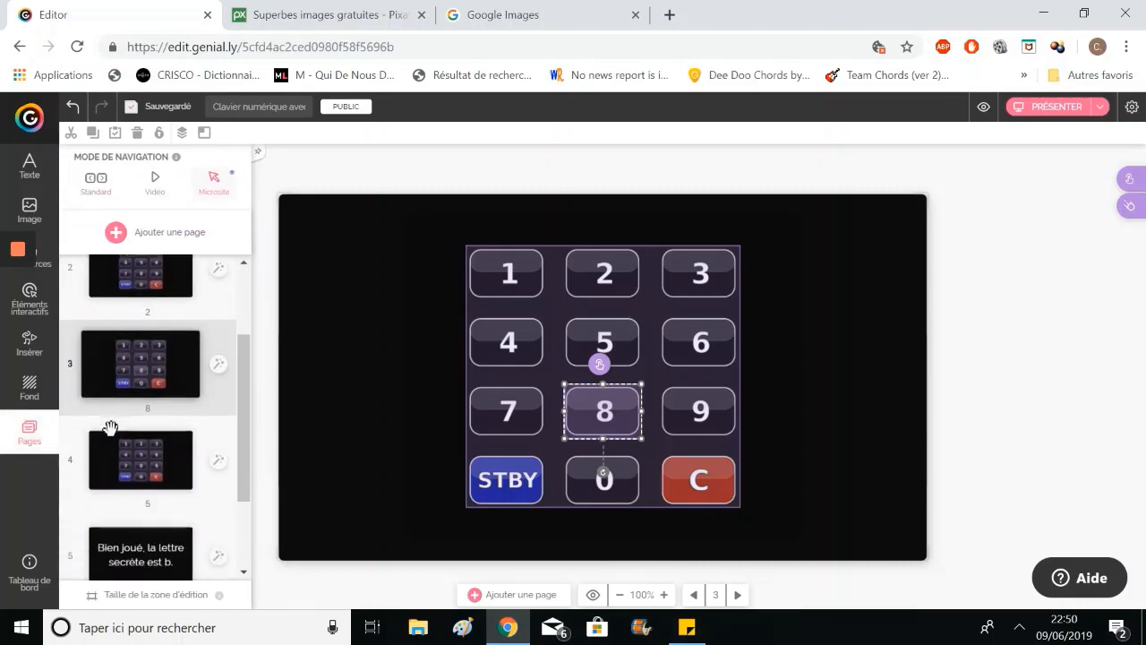
{"action": "left_click", "coordinate": [128, 452]}
{"action": "key", "text": "ctrl+v"}
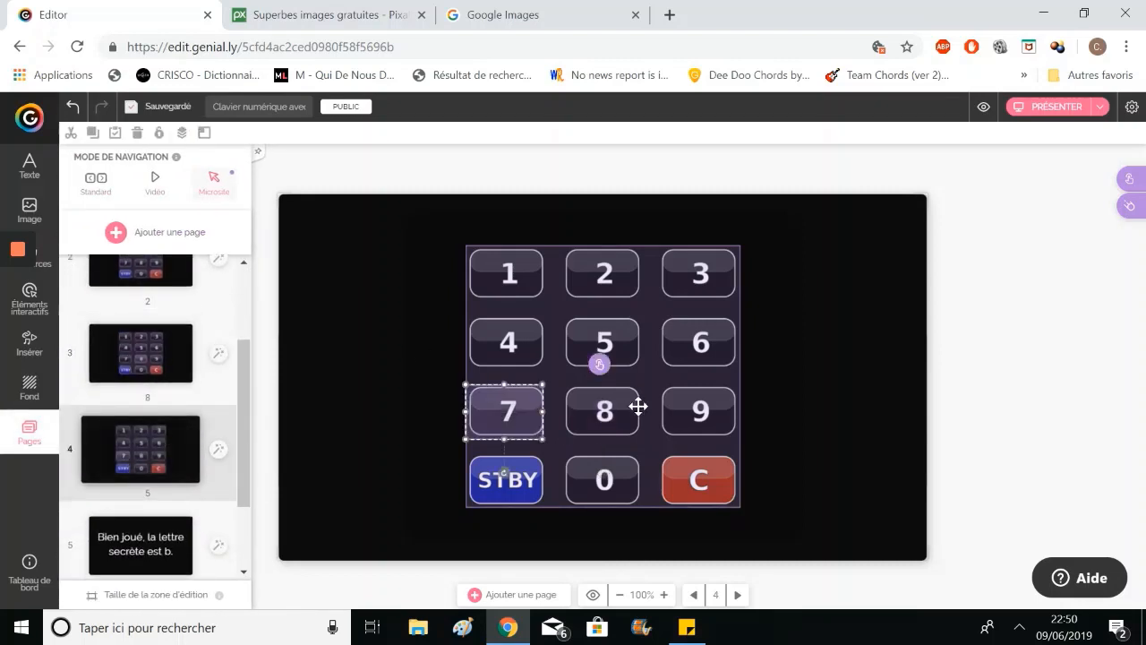
{"action": "left_click_drag", "start_coordinate": [525, 412], "coordinate": [625, 337]}
Step: Link the zone over the 5 key to the success page "Touche 2" and save it
{"action": "left_click", "coordinate": [600, 298]}
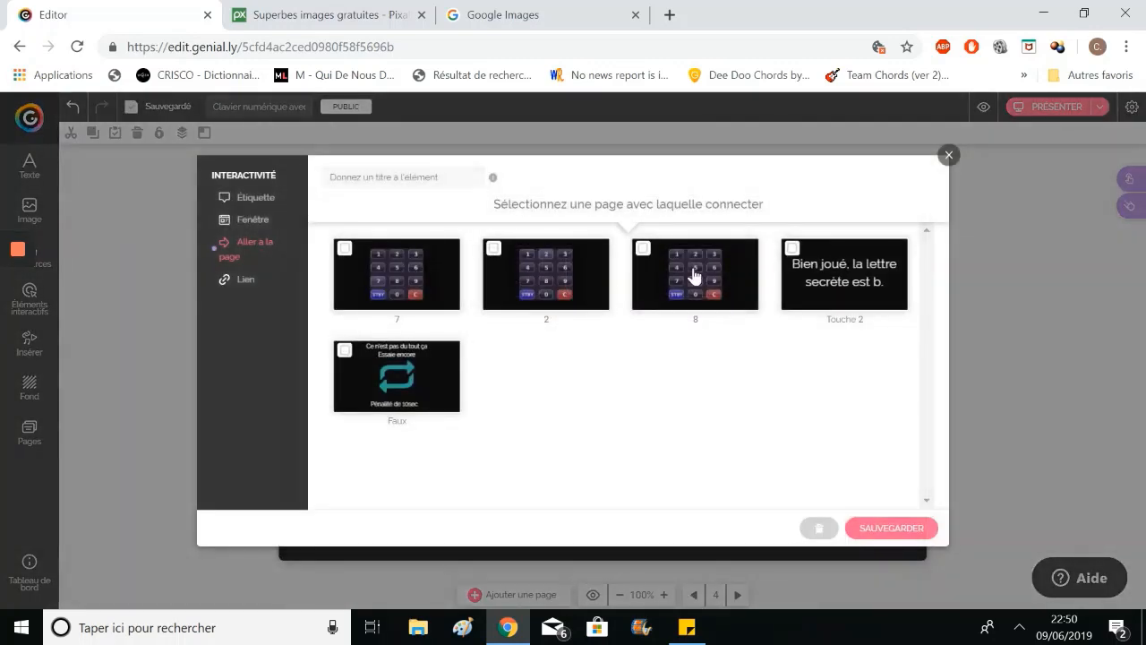
{"action": "left_click", "coordinate": [824, 300]}
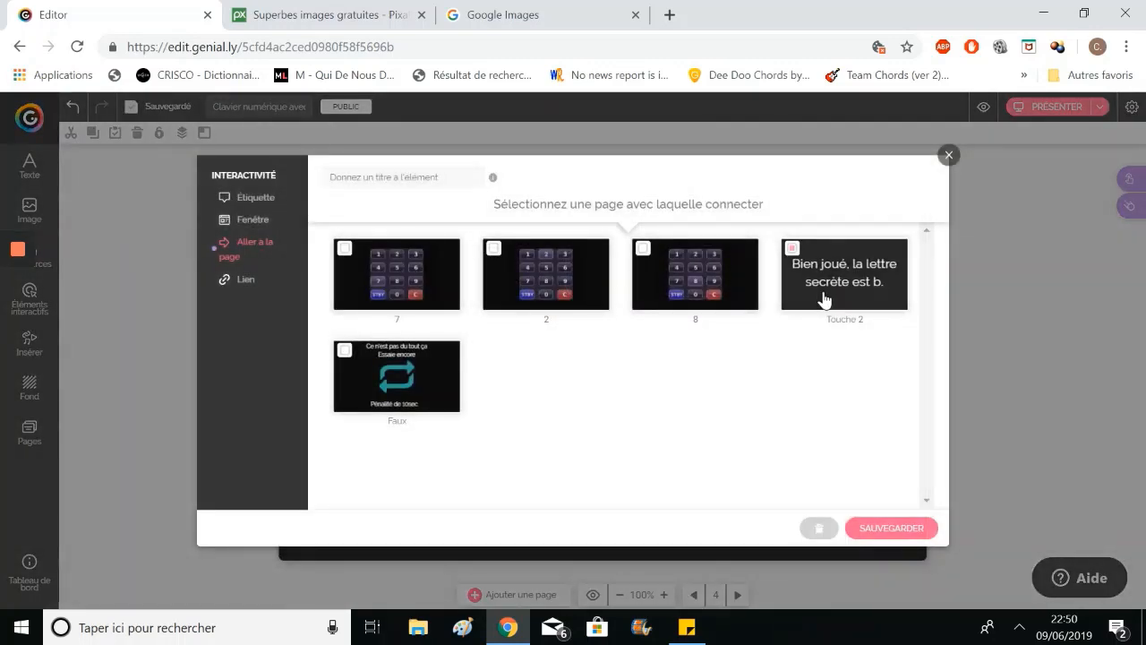
{"action": "left_click", "coordinate": [886, 529]}
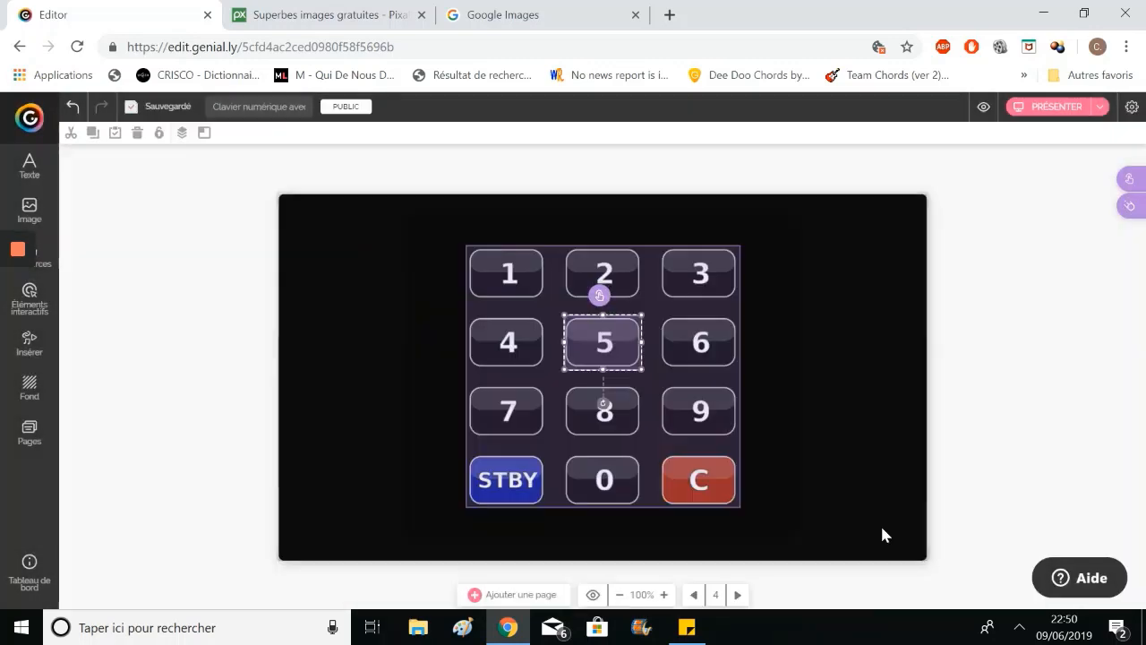
Step: Preview the keypad from the first page, test the wrong key 8, and close the preview
{"action": "left_click", "coordinate": [30, 434]}
{"action": "scroll", "coordinate": [215, 358], "scroll_direction": "up", "scroll_amount": 3}
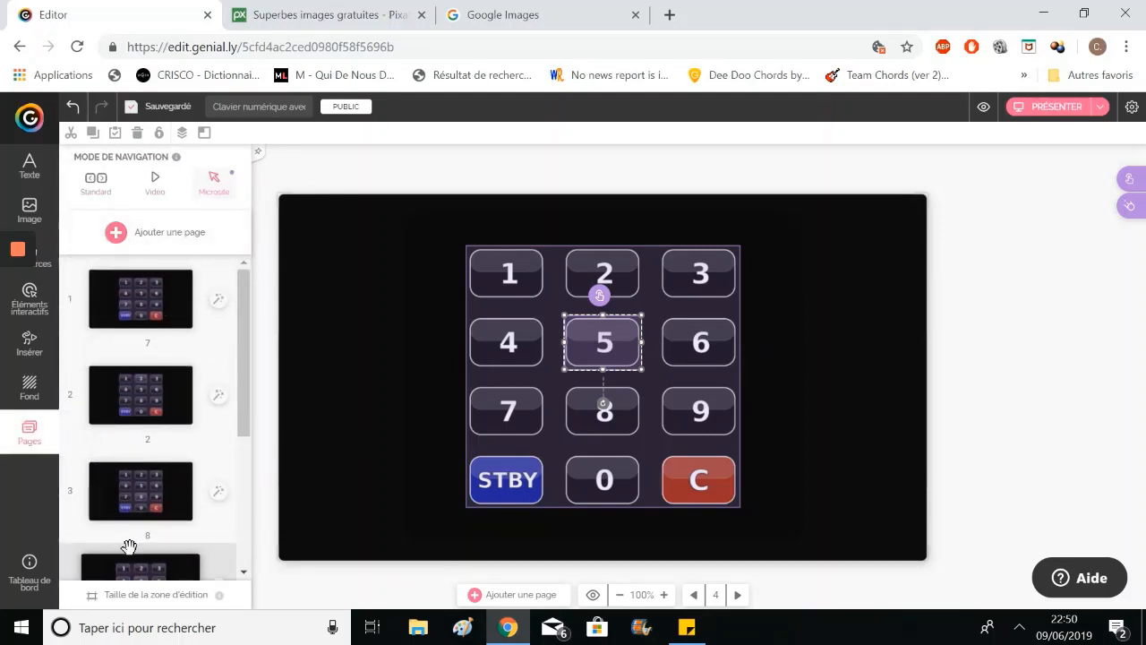
{"action": "scroll", "coordinate": [130, 546], "scroll_direction": "down", "scroll_amount": 3}
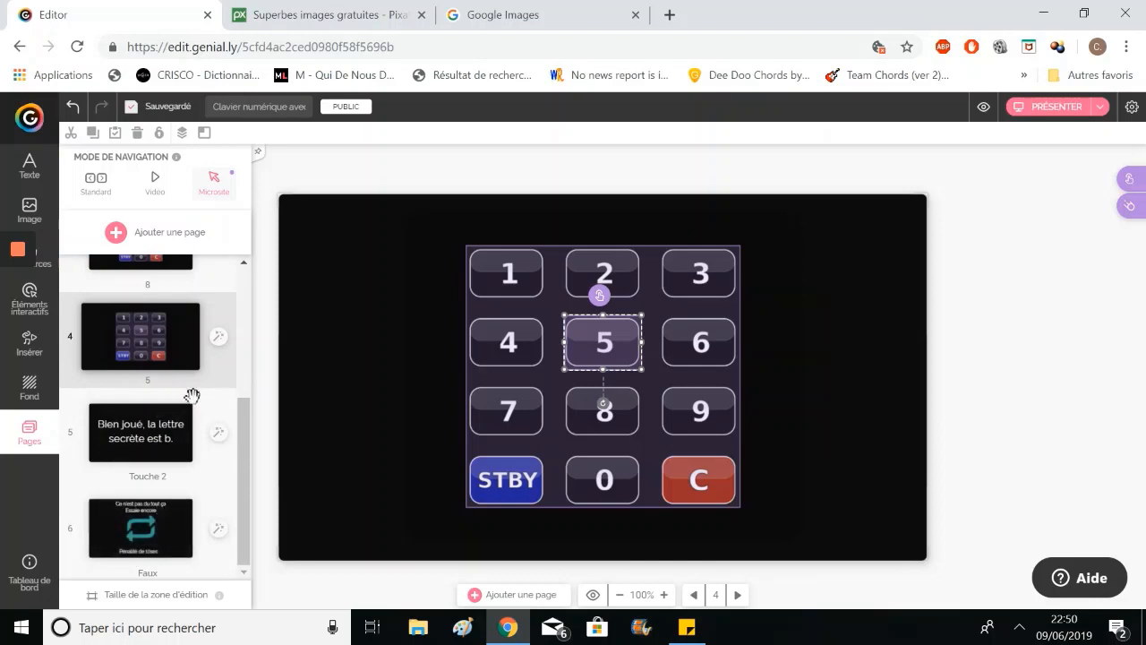
{"action": "scroll", "coordinate": [203, 293], "scroll_direction": "up", "scroll_amount": 3}
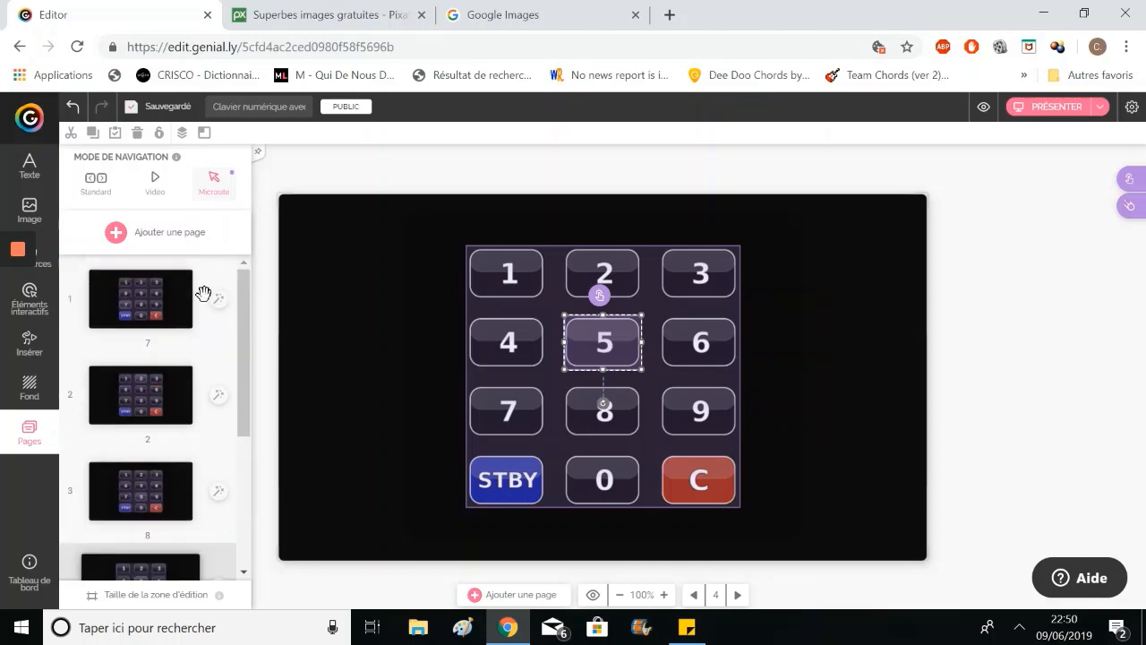
{"action": "left_click", "coordinate": [161, 305]}
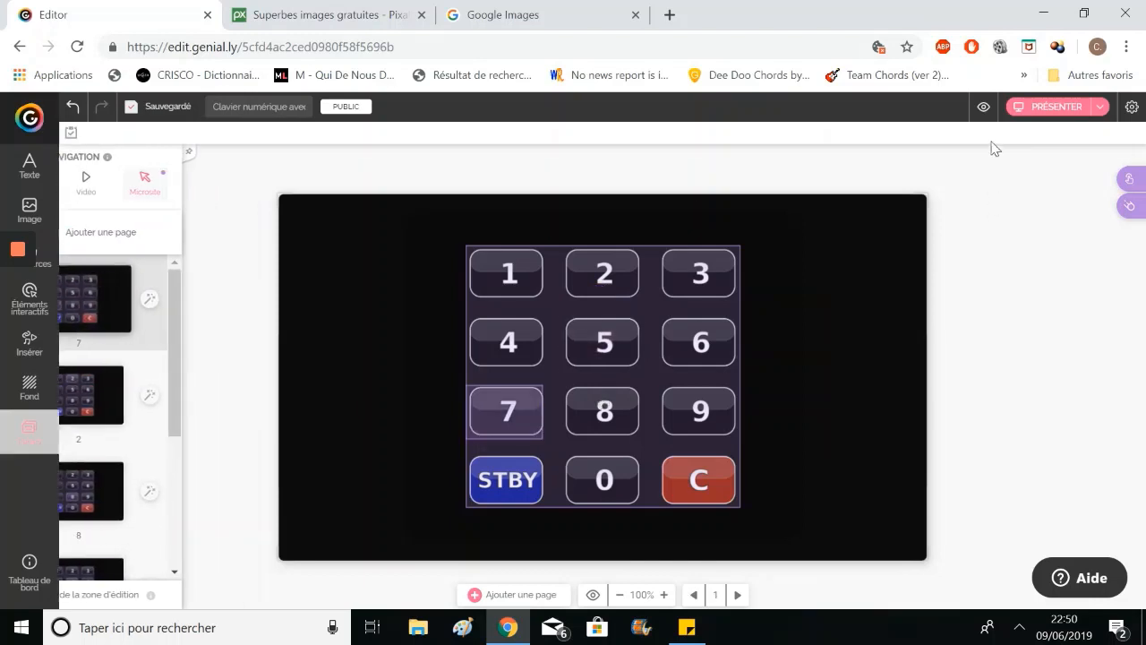
{"action": "left_click", "coordinate": [982, 107]}
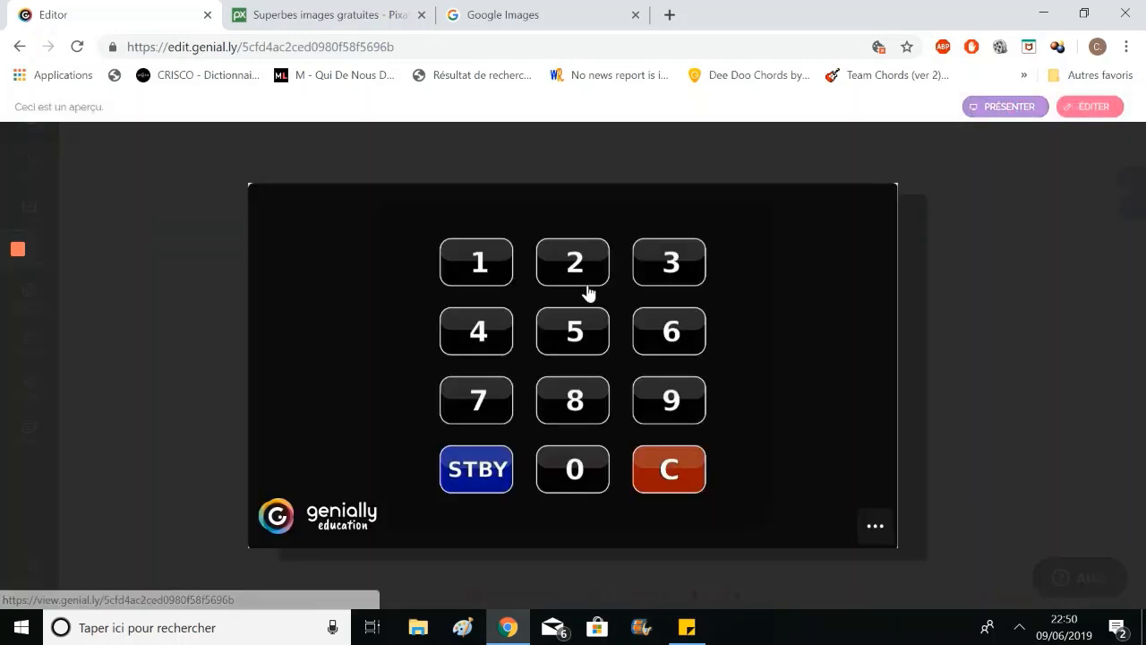
{"action": "left_click", "coordinate": [553, 405]}
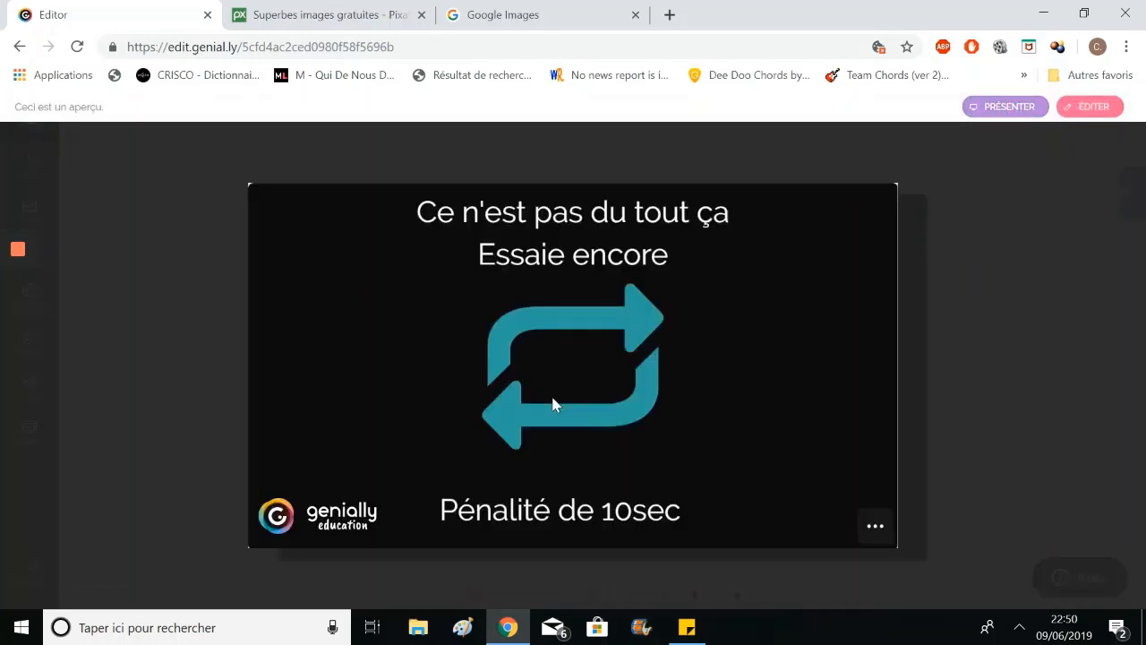
{"action": "key", "text": "Escape"}
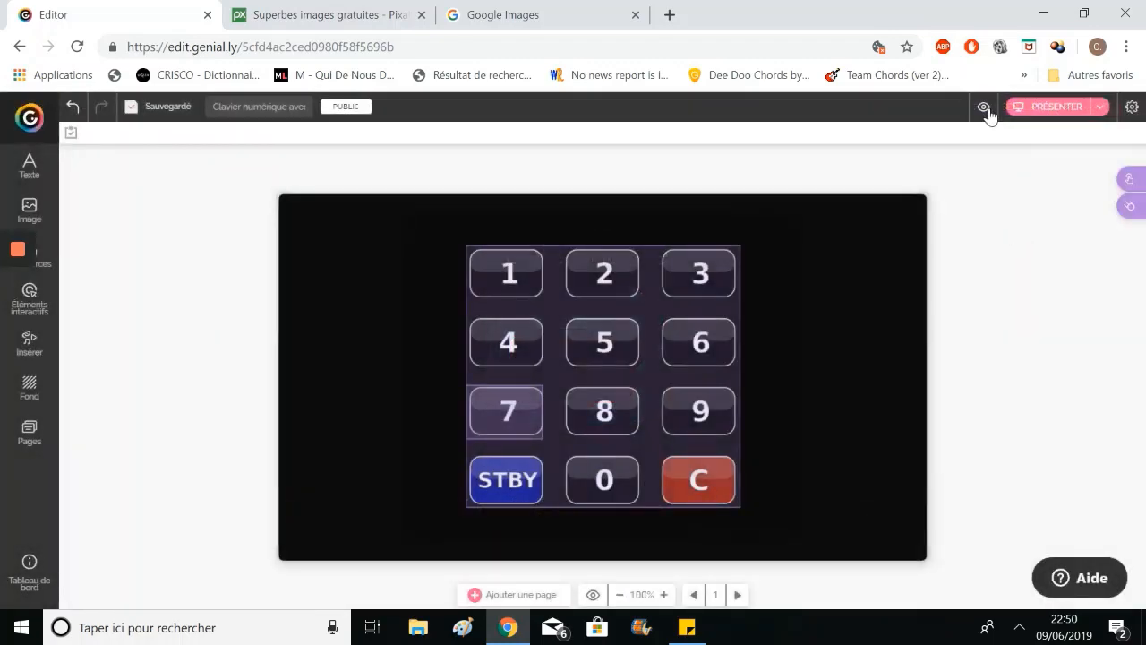
Step: Preview the keypad again, enter the correct sequence 7, 2, 8, 5, and close the preview
{"action": "left_click", "coordinate": [986, 110]}
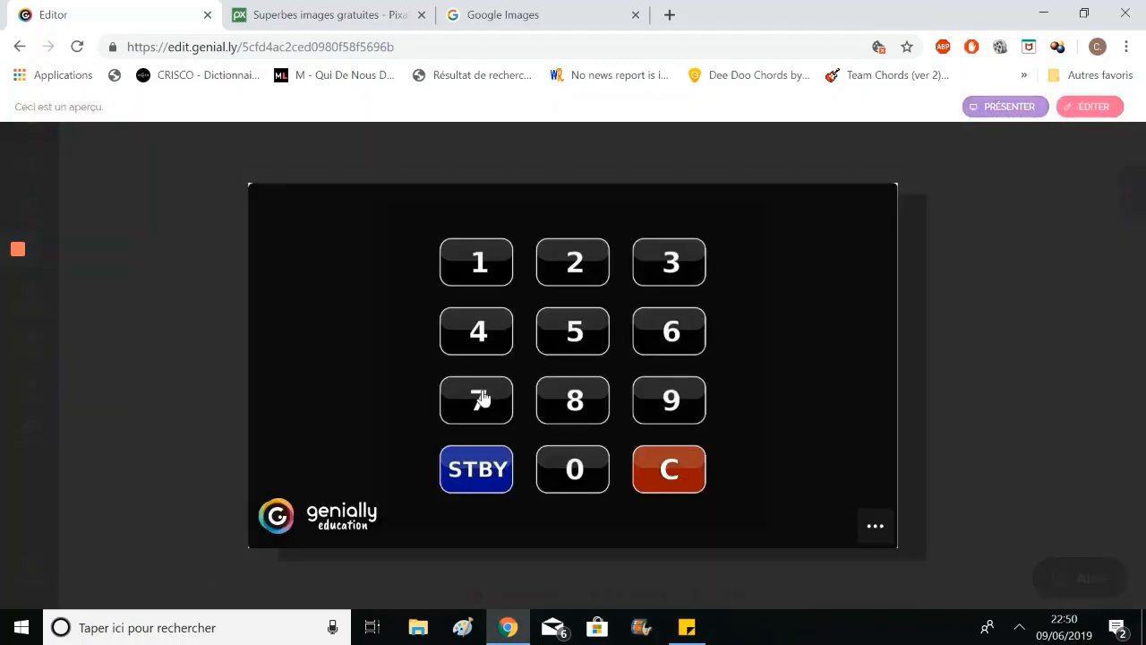
{"action": "left_click", "coordinate": [578, 339]}
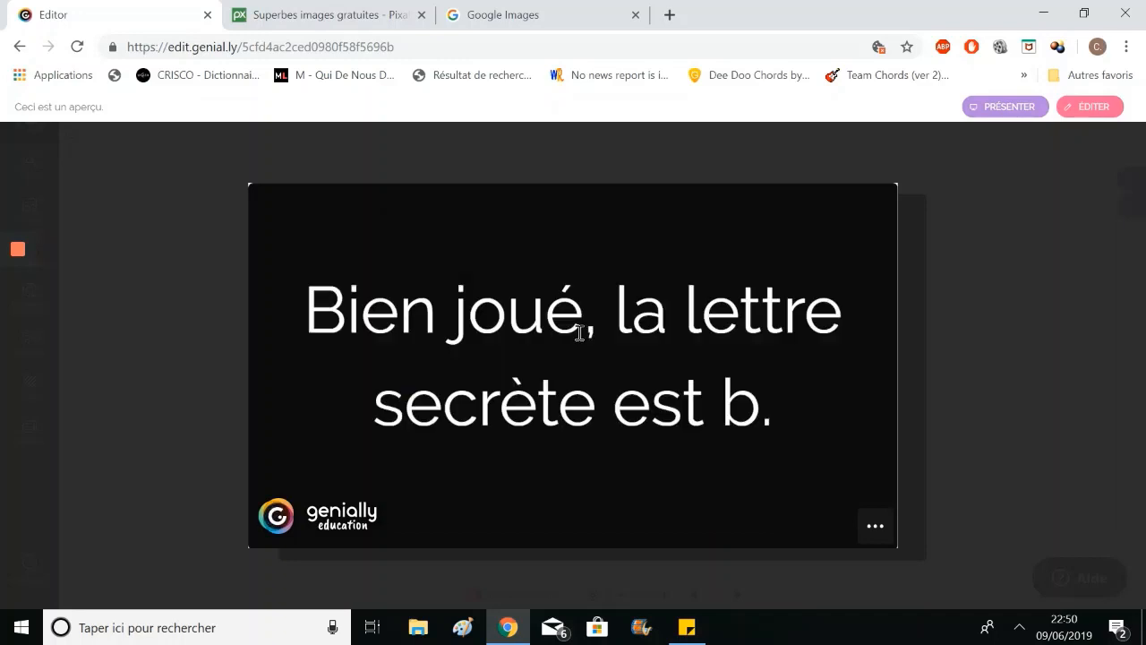
{"action": "left_click", "coordinate": [999, 363]}
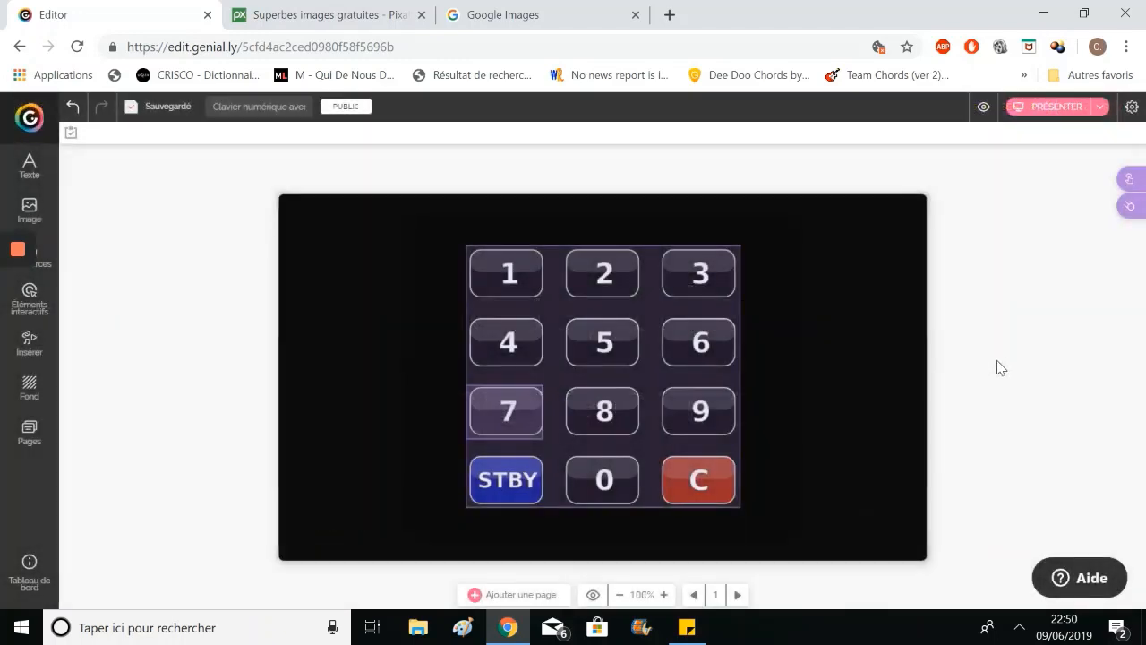
{"action": "left_click", "coordinate": [30, 434]}
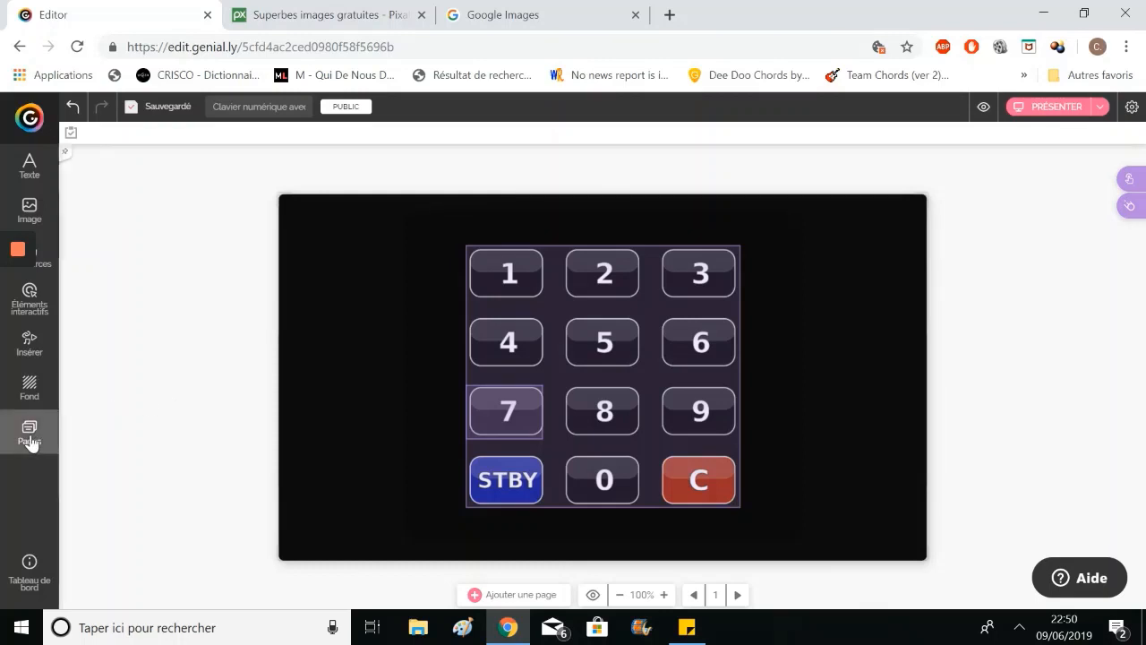
{"action": "left_click", "coordinate": [429, 169]}
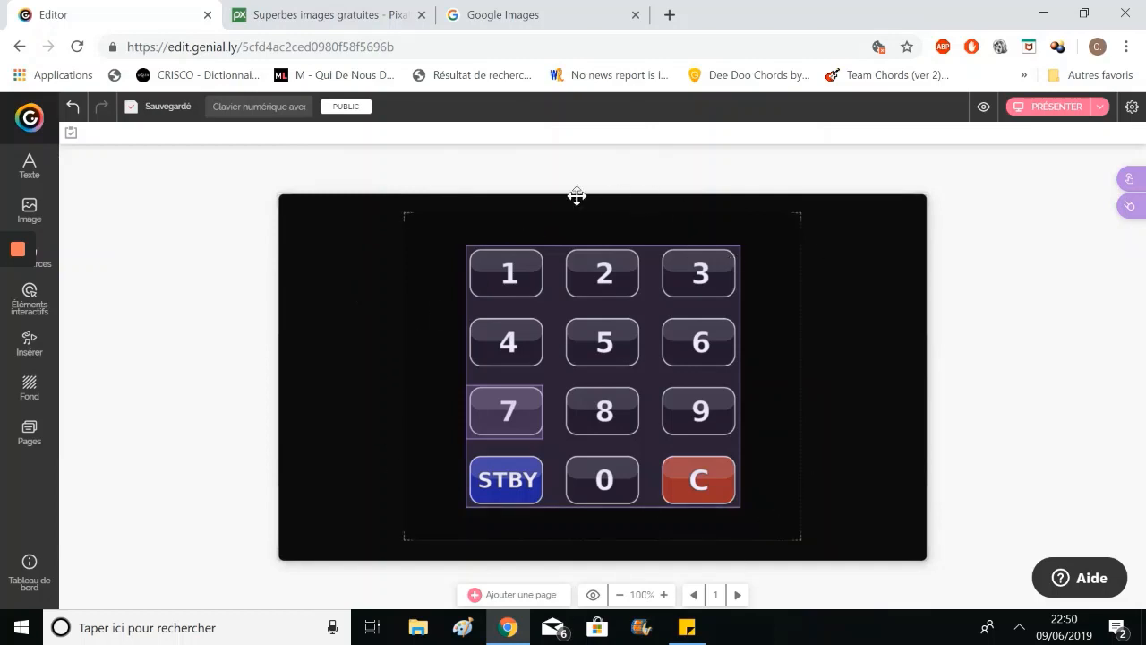
Step: Switch to Pixabay, search for "CLAVIER CHIFFRE" images and locate the black numeric keypad picture
{"action": "left_click", "coordinate": [366, 6]}
{"action": "type", "text": "CLA"}
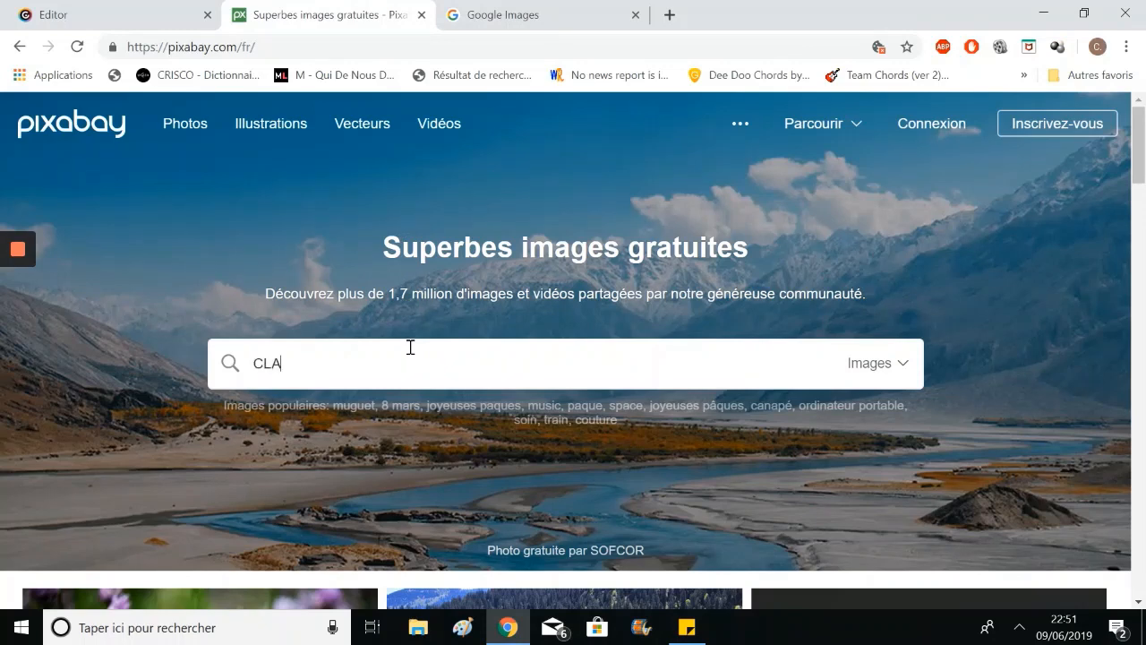
{"action": "type", "text": "VIER CHIFF"}
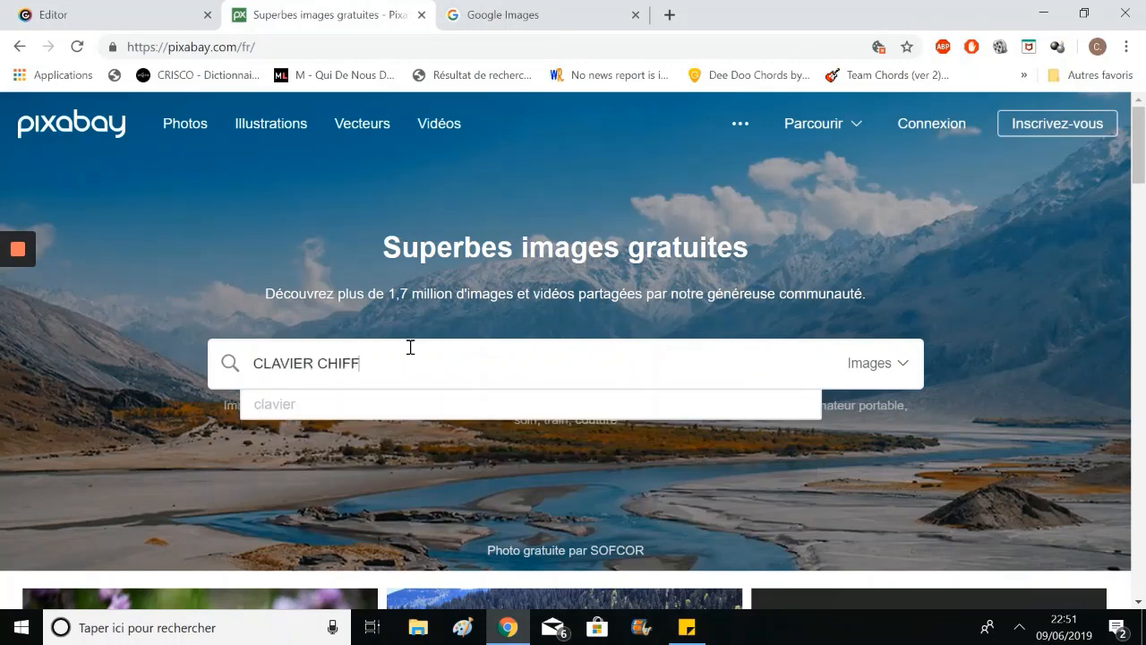
{"action": "type", "text": "RE"}
{"action": "key", "text": "Return"}
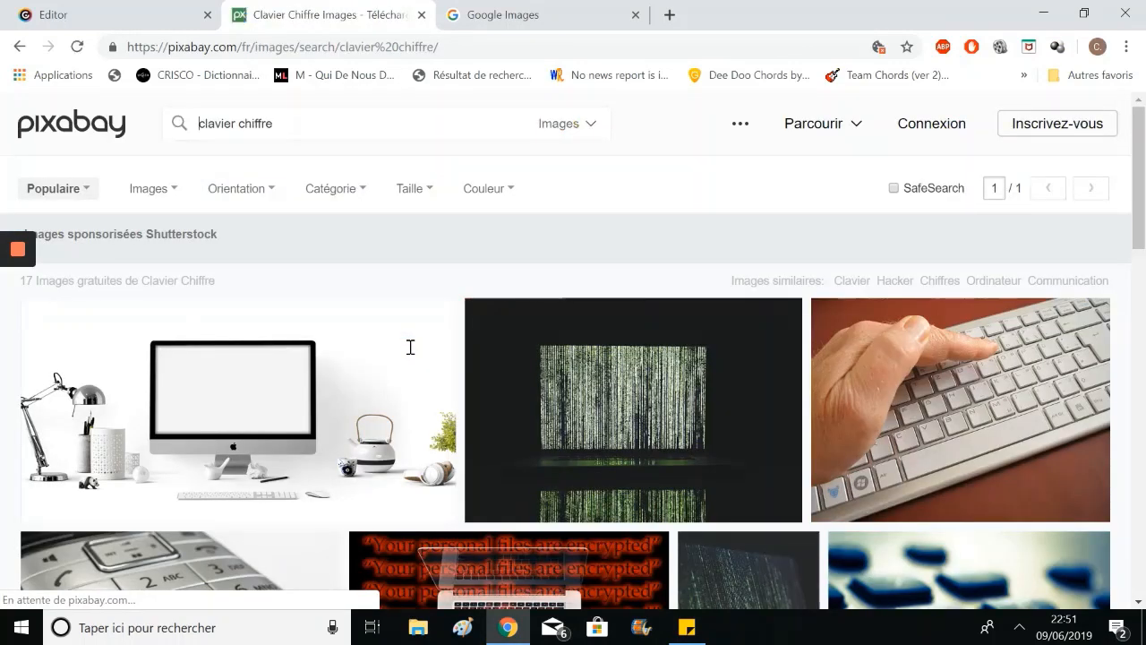
{"action": "scroll", "coordinate": [410, 347], "scroll_direction": "down", "scroll_amount": 8}
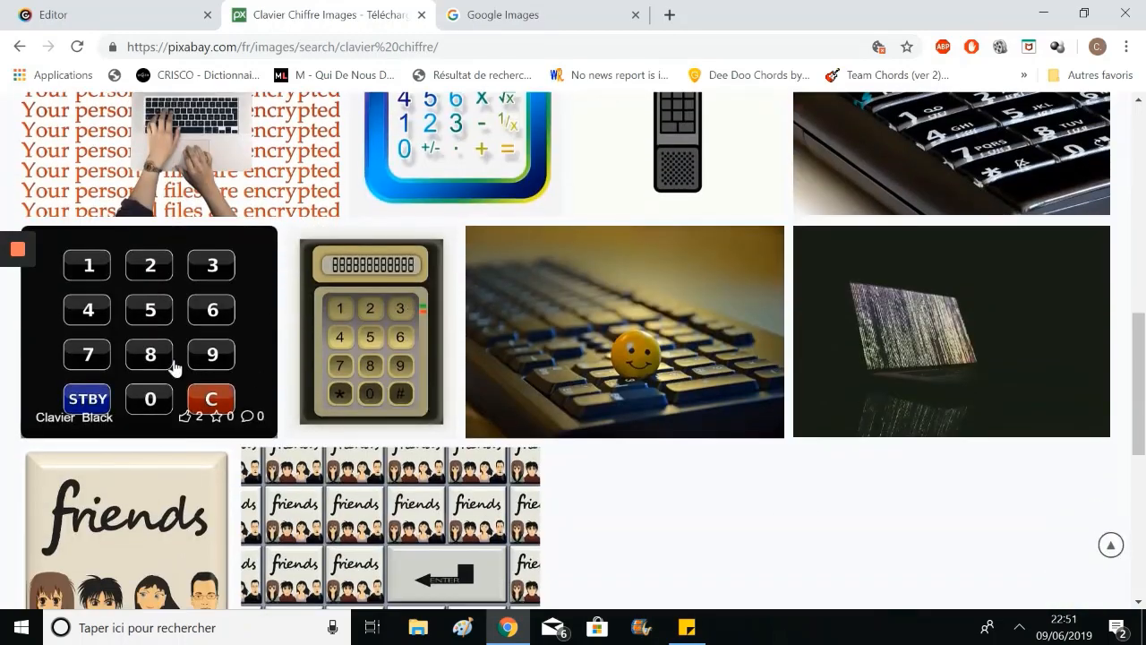
Step: Return to the Genially editor, open the "Faux" page and select its looping-arrows image
{"action": "left_click", "coordinate": [139, 8]}
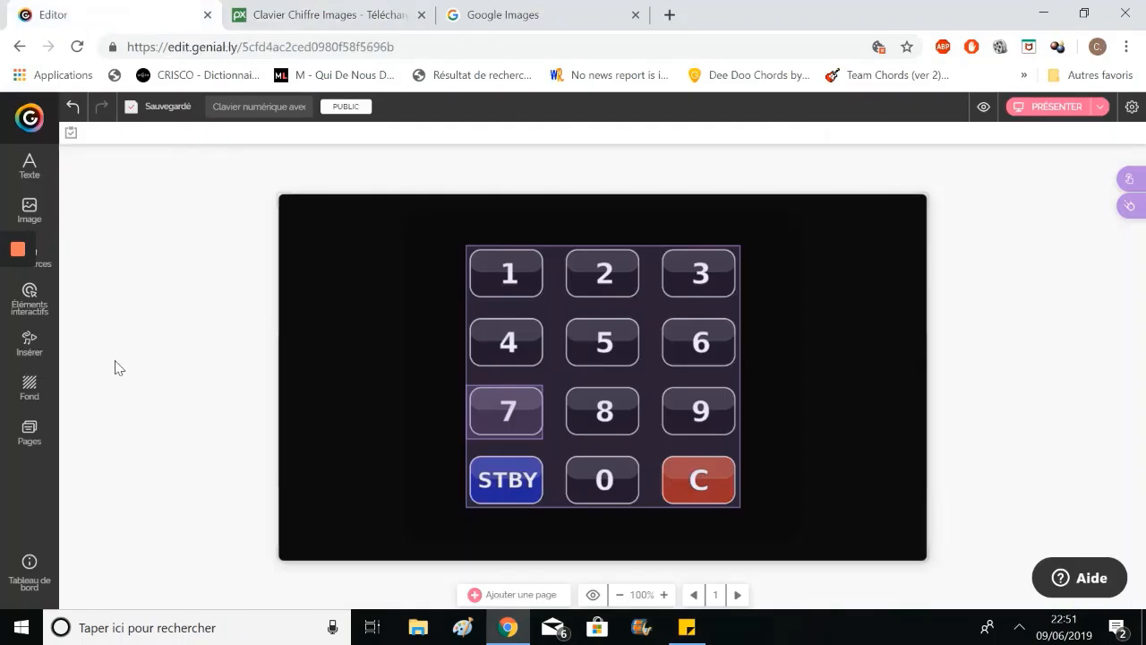
{"action": "left_click", "coordinate": [30, 433]}
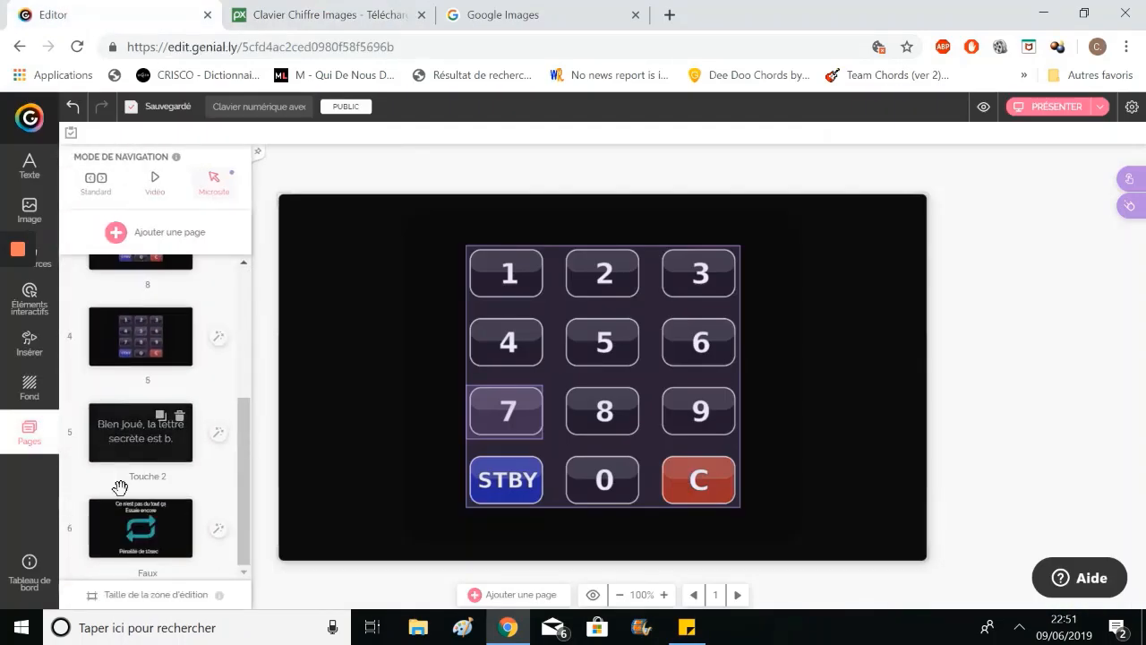
{"action": "left_click", "coordinate": [120, 533]}
{"action": "left_click", "coordinate": [562, 405]}
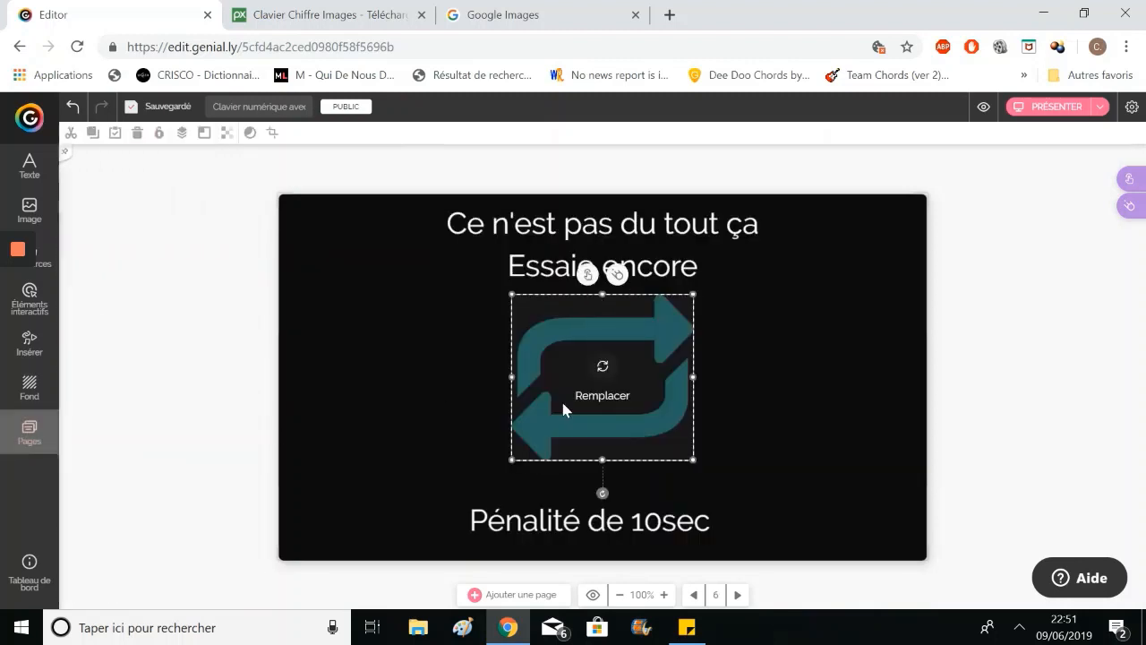
Step: Switch to Google Images, search for "replay png" and preview the second and third icons
{"action": "left_click", "coordinate": [498, 5]}
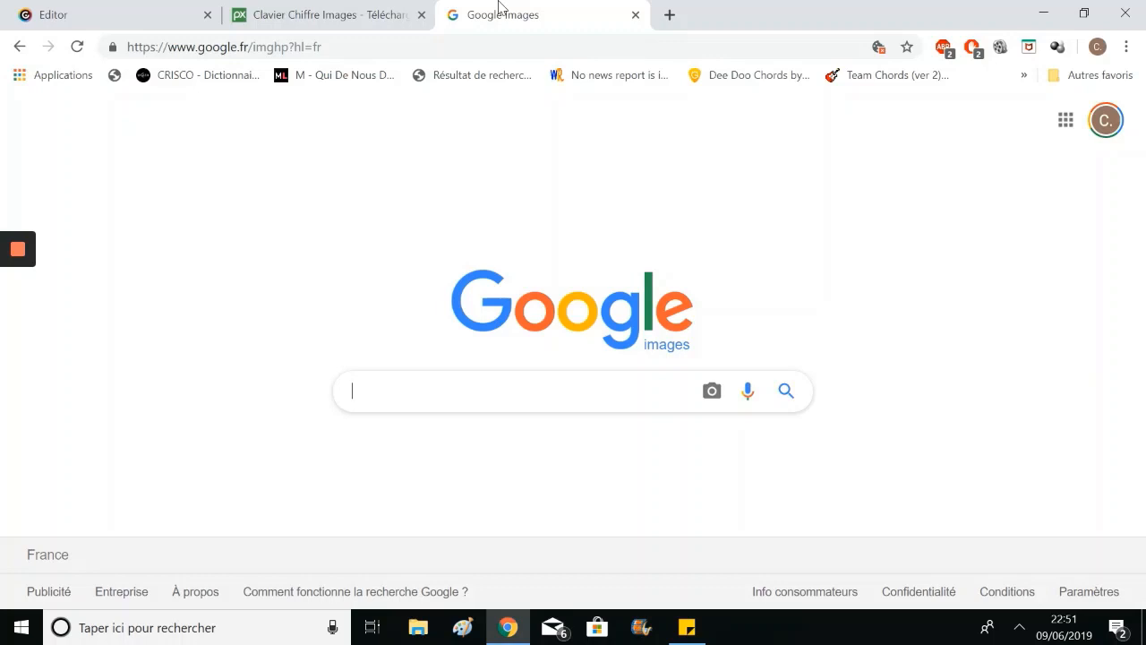
{"action": "type", "text": "replay png"}
{"action": "key", "text": "Return"}
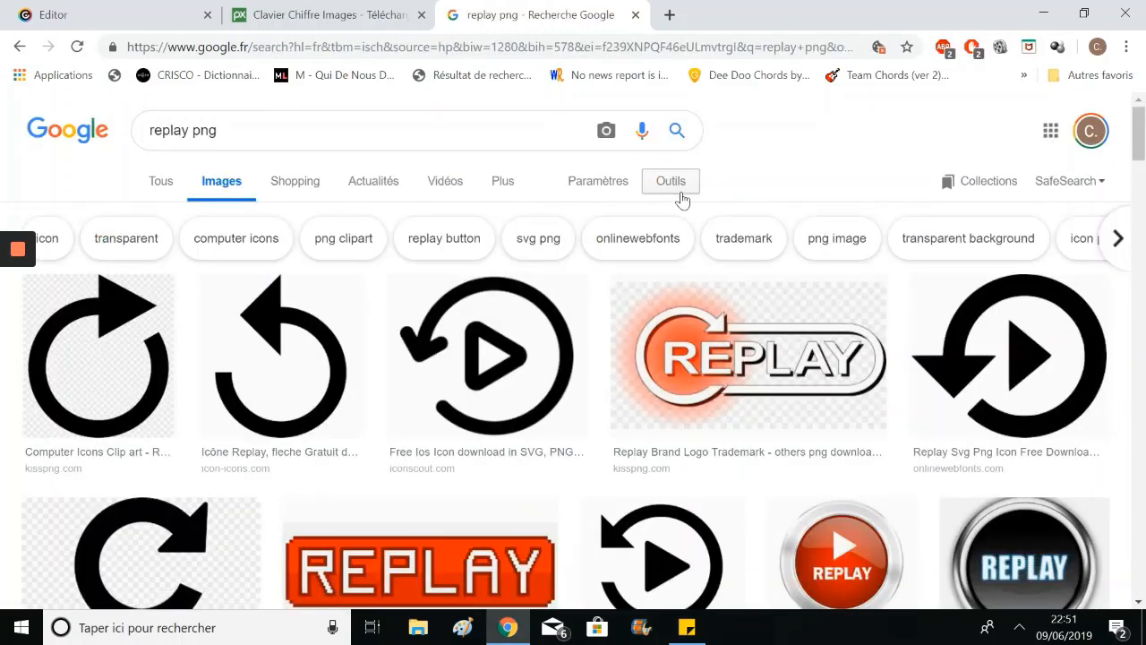
{"action": "left_click", "coordinate": [272, 345]}
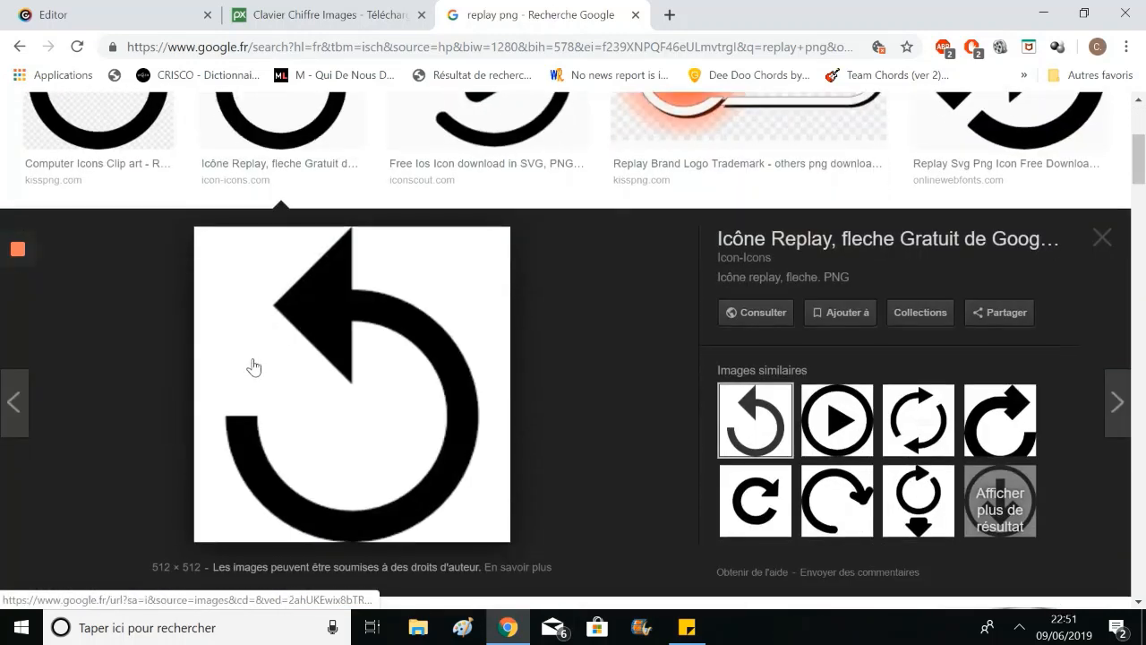
{"action": "left_click", "coordinate": [485, 135]}
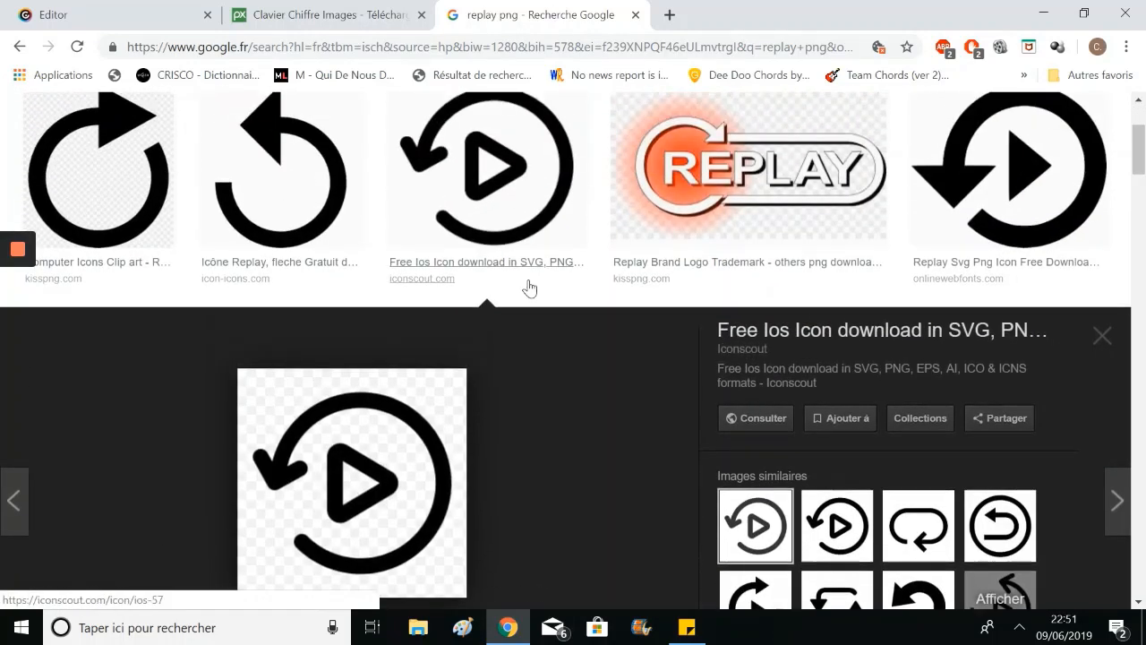
{"action": "scroll", "coordinate": [563, 422], "scroll_direction": "up", "scroll_amount": 2}
Step: Filter the "replay png" image results by the usage right "Réutilisation autorisée" and locate the teal looping-arrows picture
{"action": "left_click", "coordinate": [189, 15]}
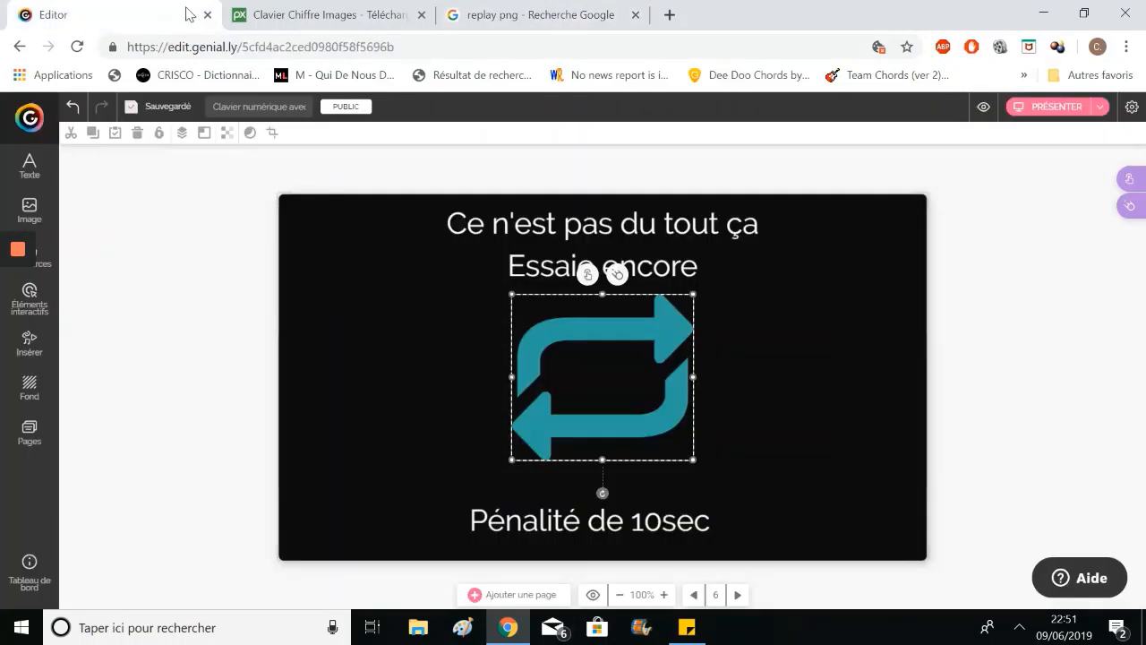
{"action": "left_click", "coordinate": [518, 10]}
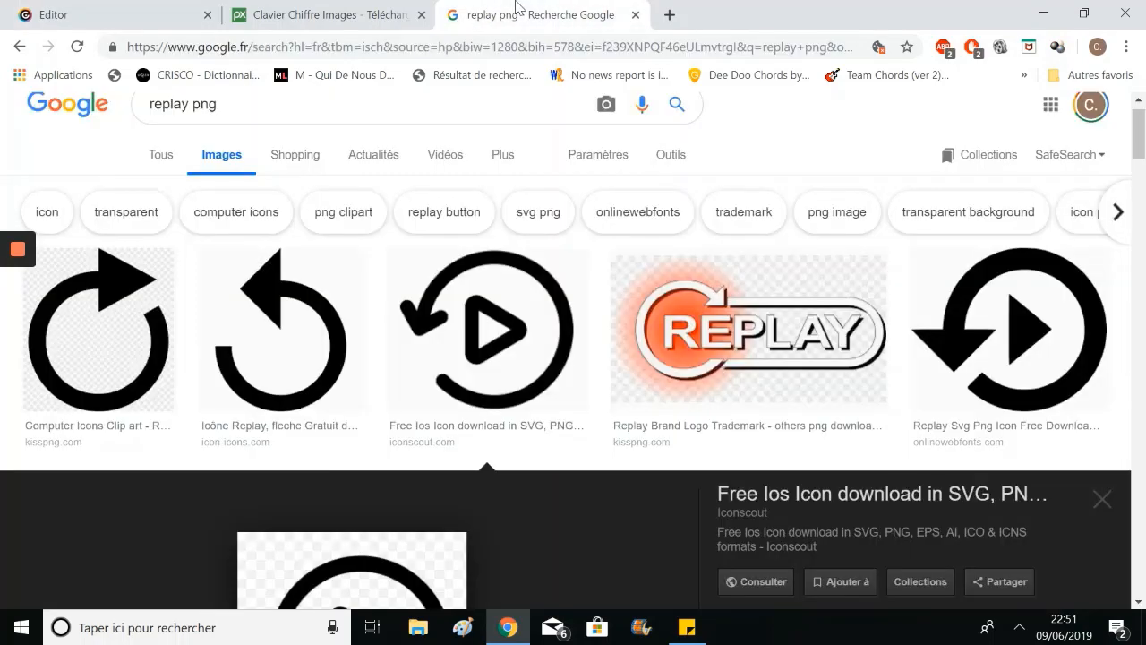
{"action": "left_click", "coordinate": [667, 161]}
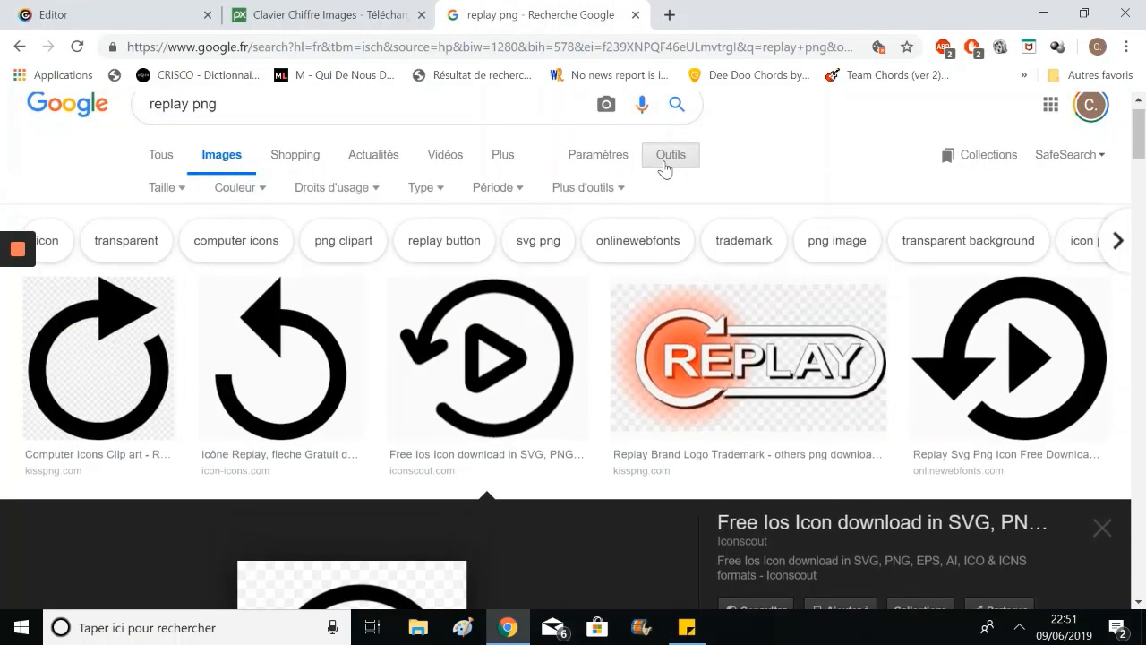
{"action": "left_click", "coordinate": [372, 186]}
{"action": "left_click", "coordinate": [389, 270]}
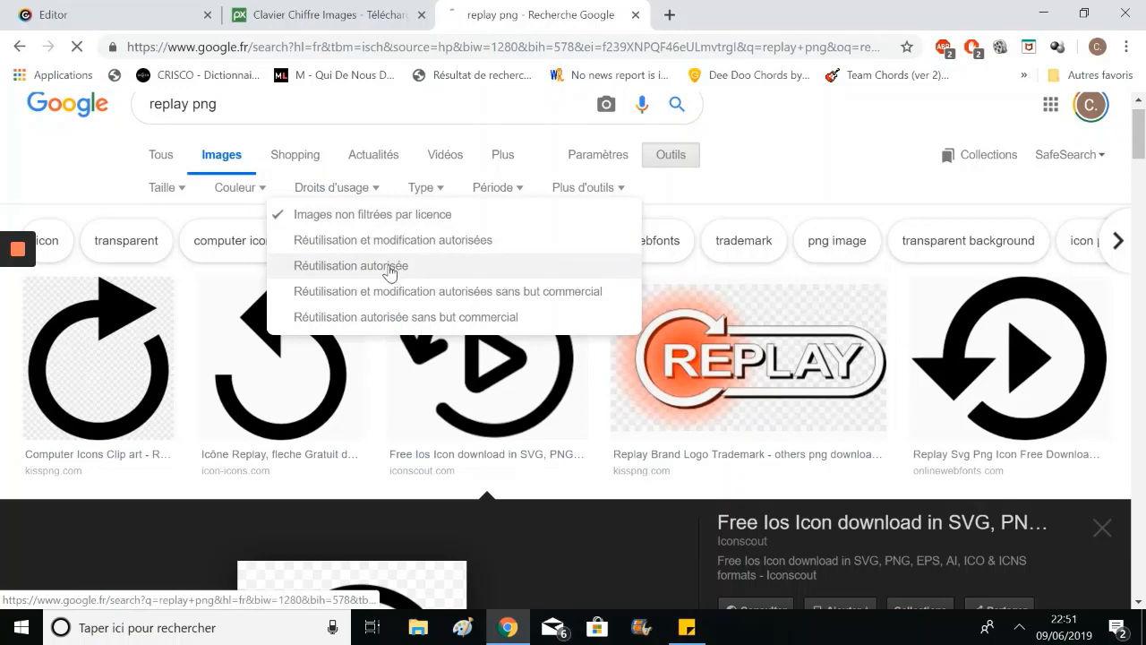
{"action": "scroll", "coordinate": [389, 272], "scroll_direction": "down", "scroll_amount": 3}
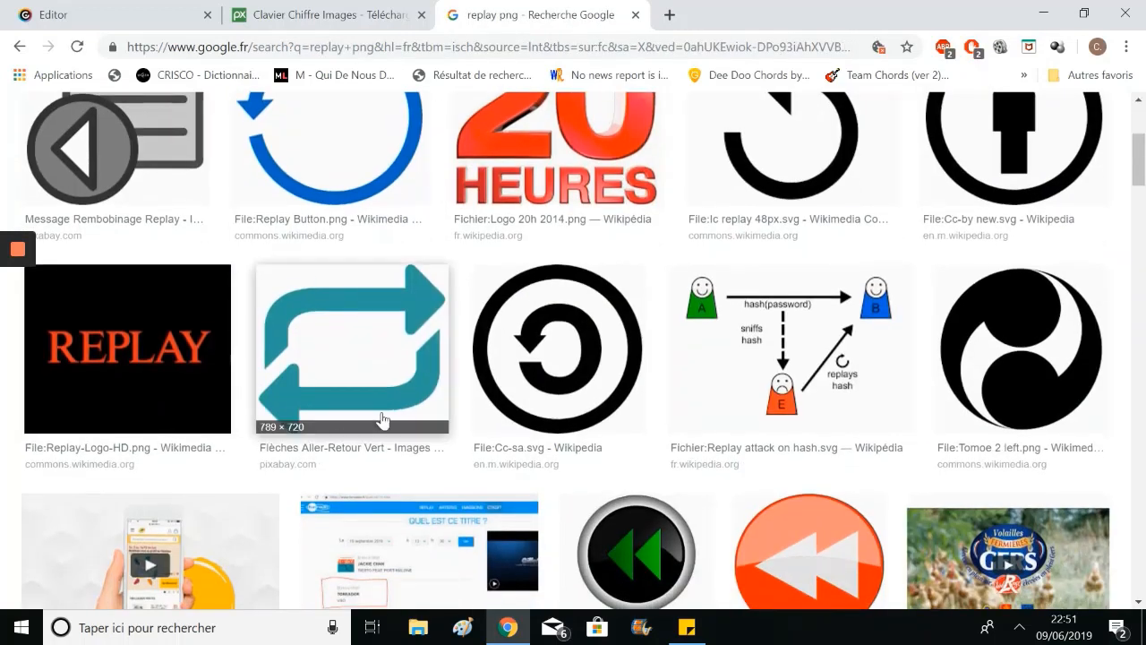
Step: Return to the Genially editor and link the looping-arrows image to the first keypad page, named 7
{"action": "left_click", "coordinate": [137, 8]}
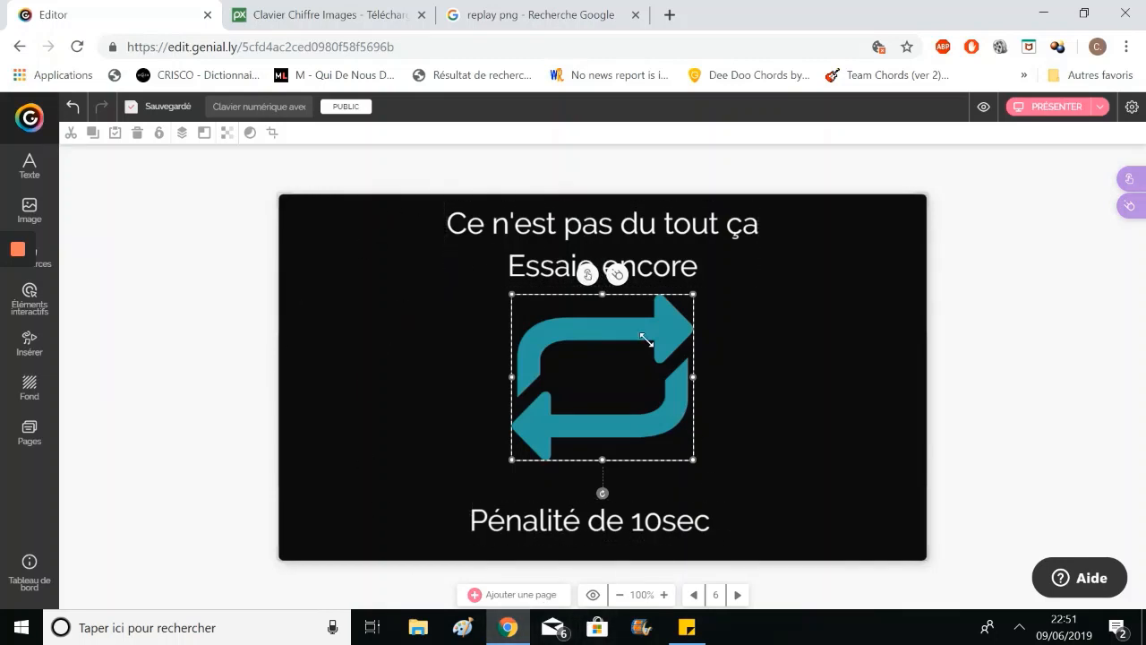
{"action": "left_click", "coordinate": [588, 276]}
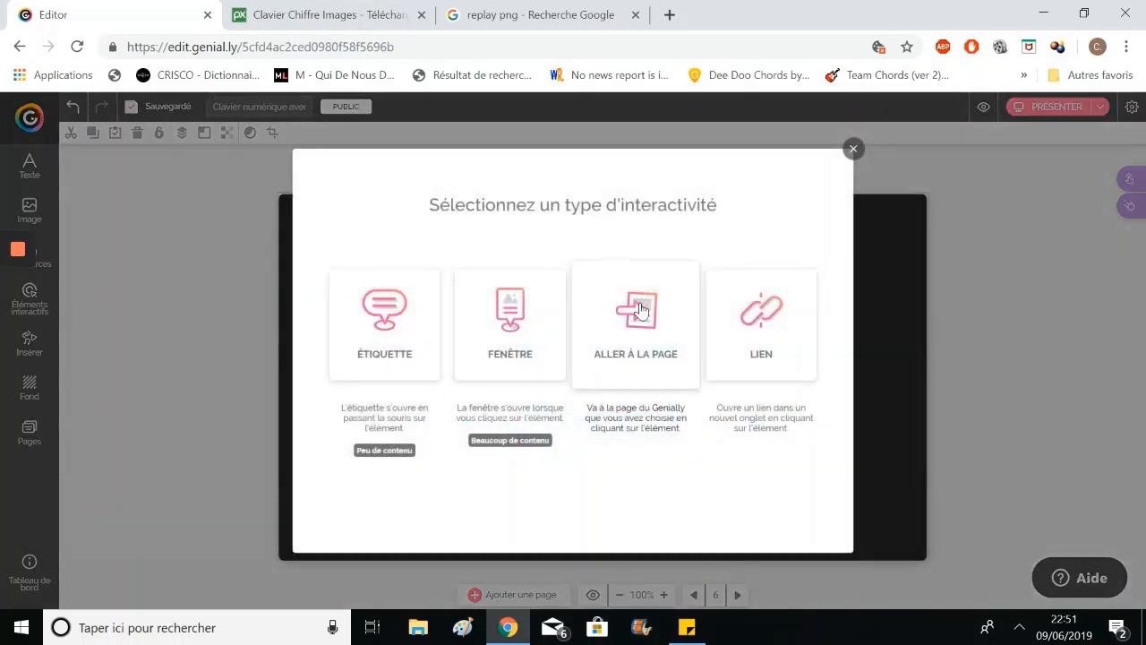
{"action": "left_click", "coordinate": [642, 309]}
{"action": "left_click", "coordinate": [441, 276]}
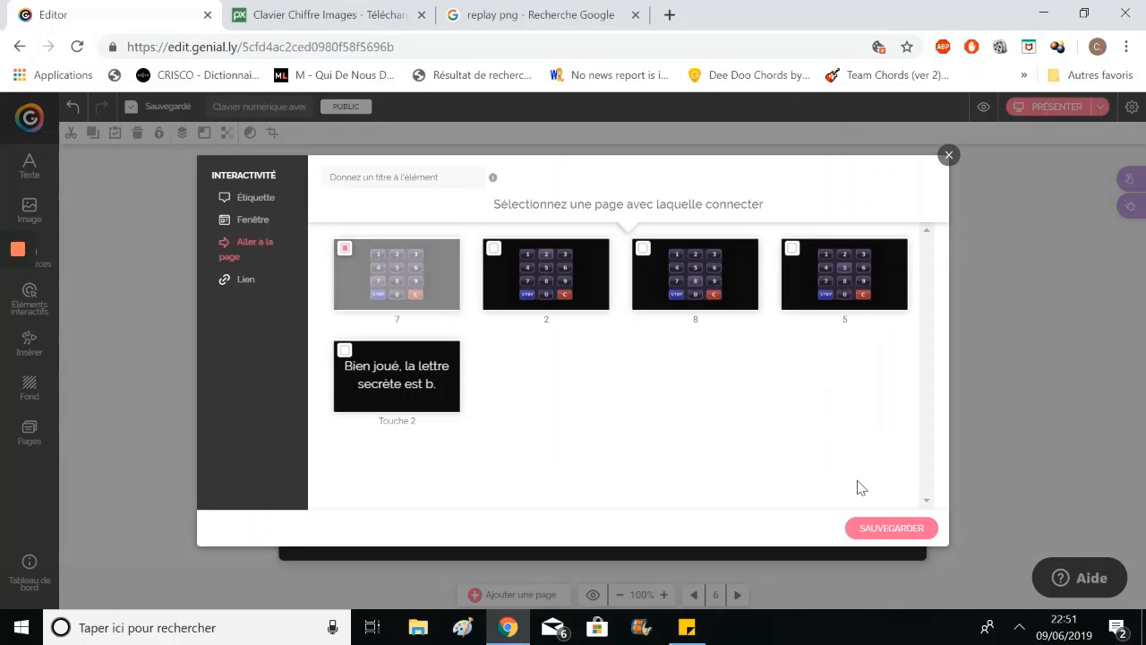
{"action": "left_click", "coordinate": [871, 529]}
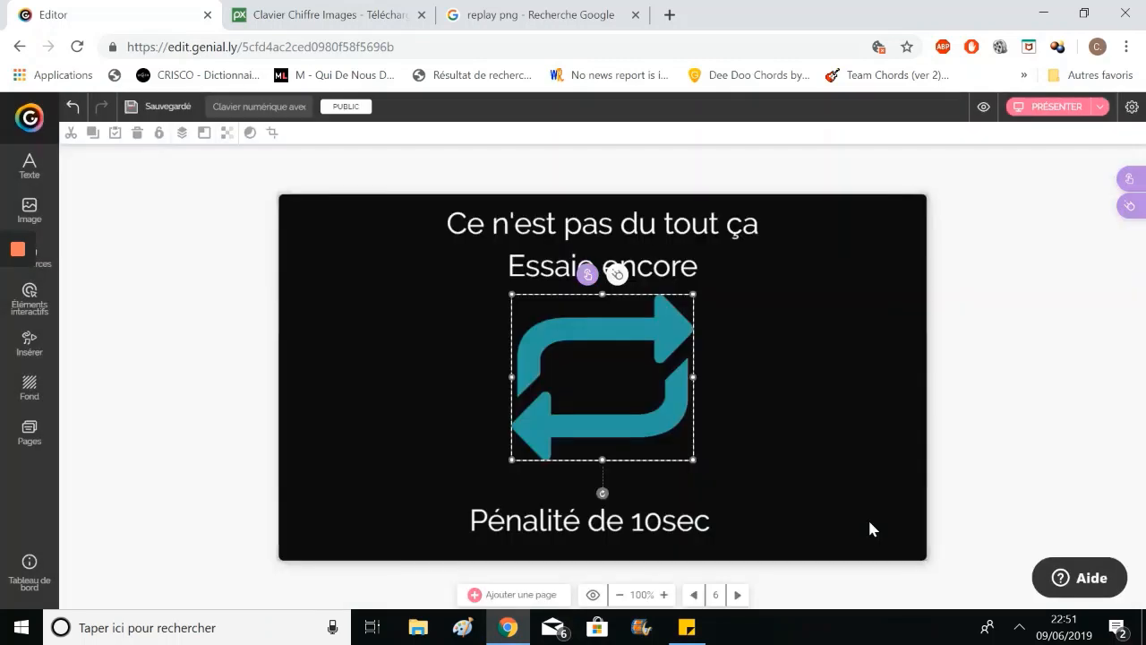
Step: Give the looping-arrows image an "Apparaître" entrance animation that starts after 10 seconds
{"action": "left_click", "coordinate": [617, 275]}
{"action": "left_click", "coordinate": [1001, 409]}
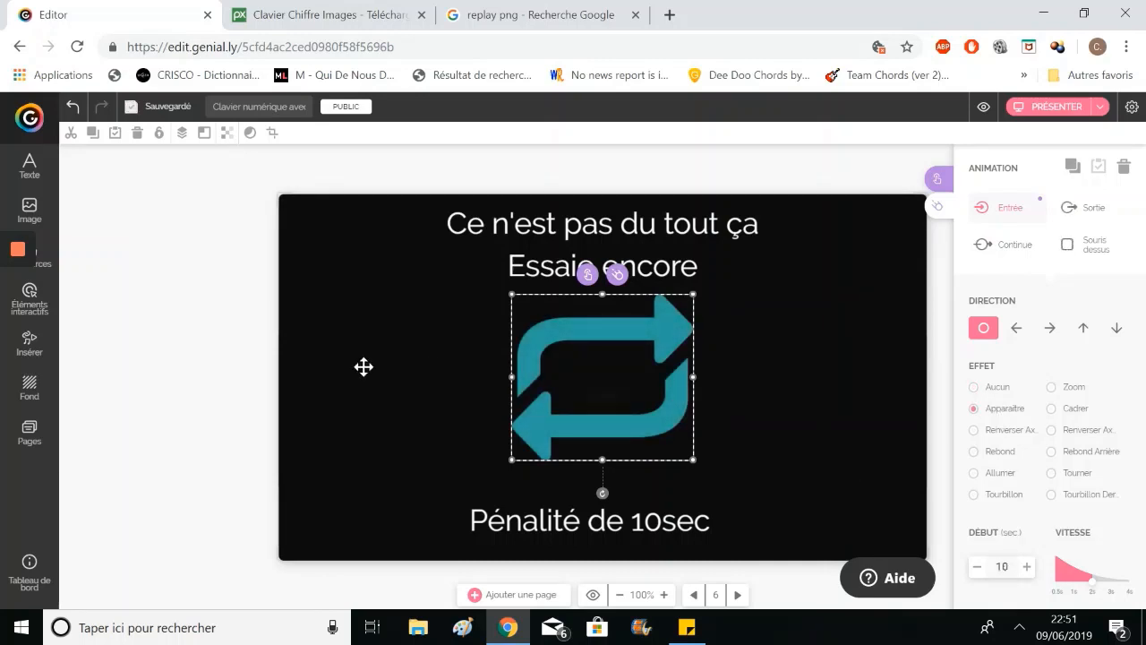
{"action": "left_click", "coordinate": [230, 389]}
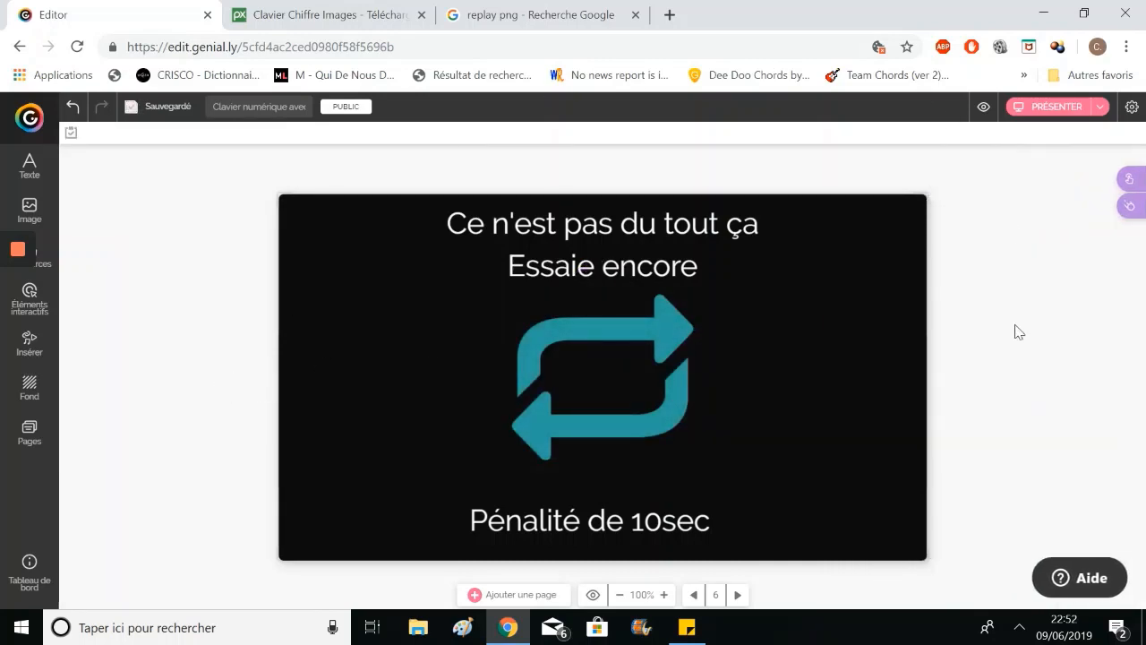